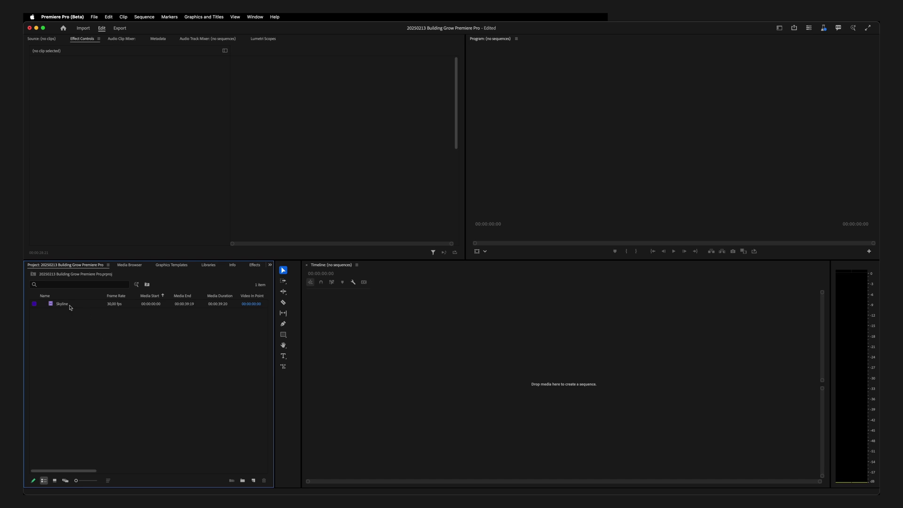
Create a new sequence from the Skyline clip and add a frame hold at its first frame.
right_click(70, 307)
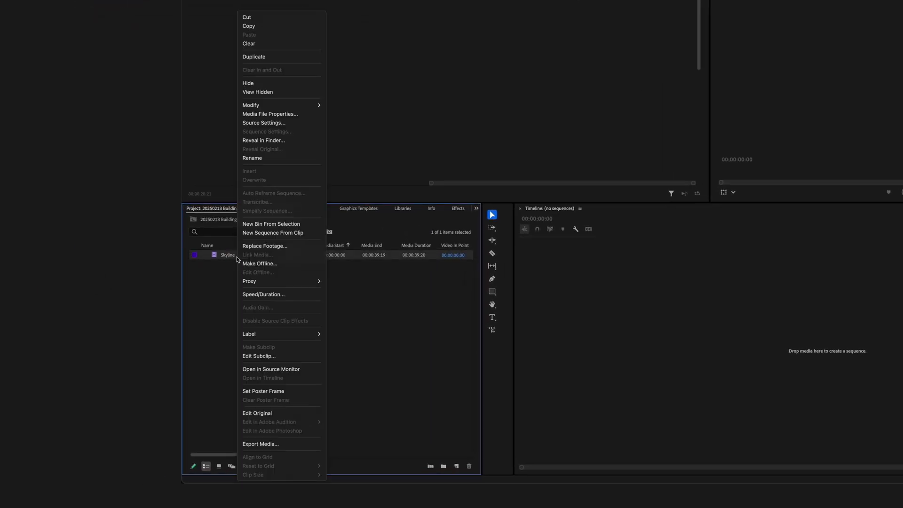
click(85, 289)
mouse_move(375, 285)
mouse_down()
mouse_move(383, 286)
mouse_move(365, 289)
mouse_up()
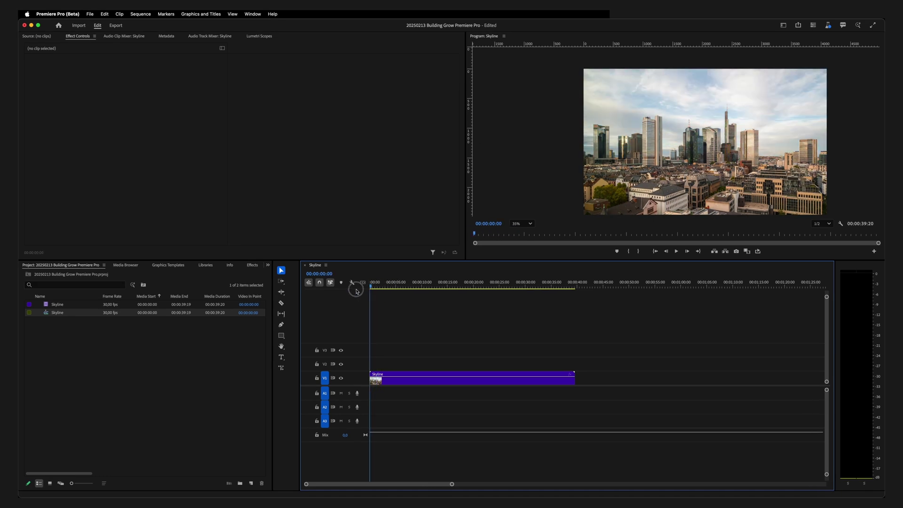
right_click(377, 385)
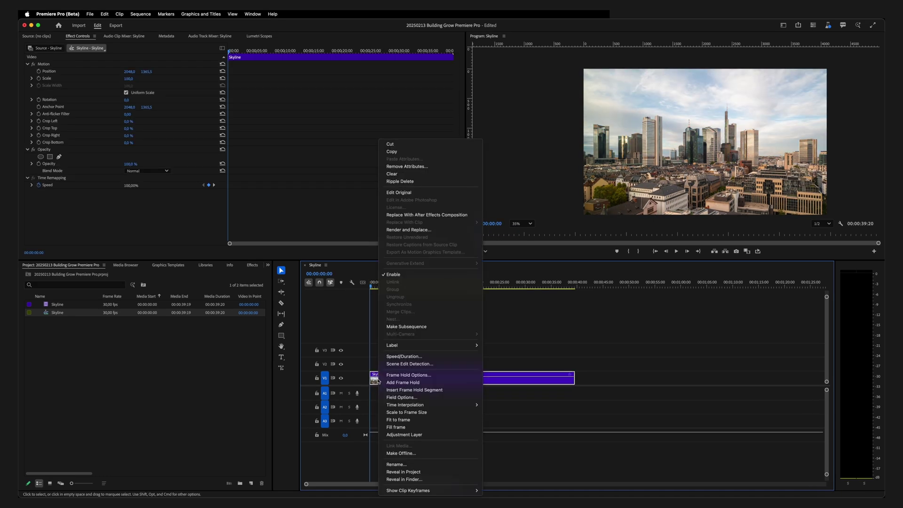
click(397, 383)
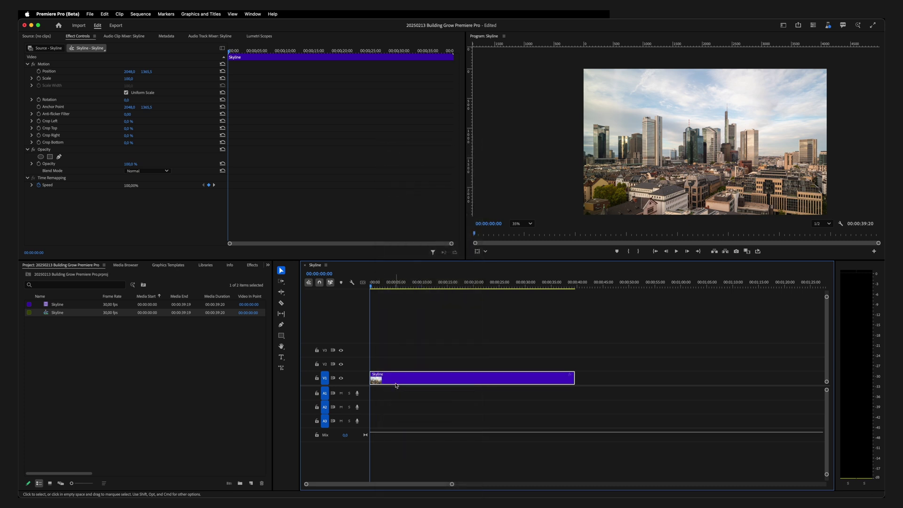
Export the first frame of the sequence as a PNG named skyline.
click(737, 251)
text(skyline)
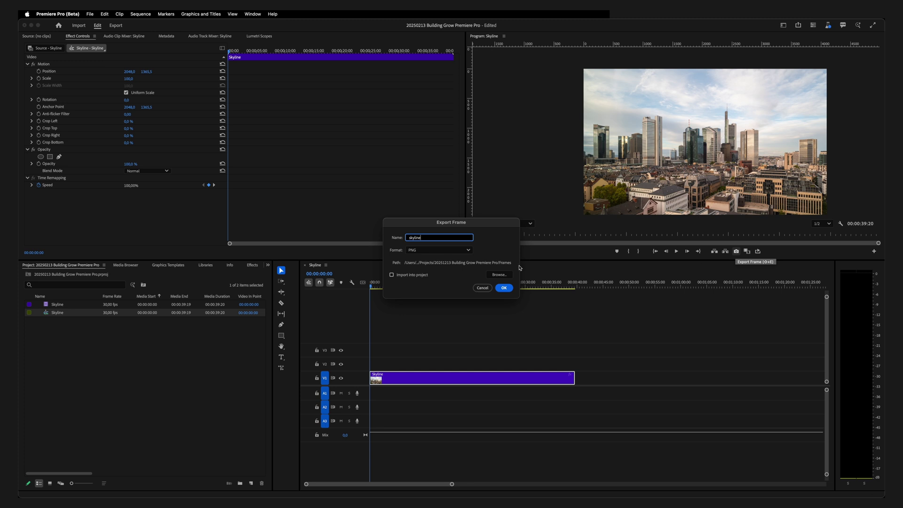
click(439, 250)
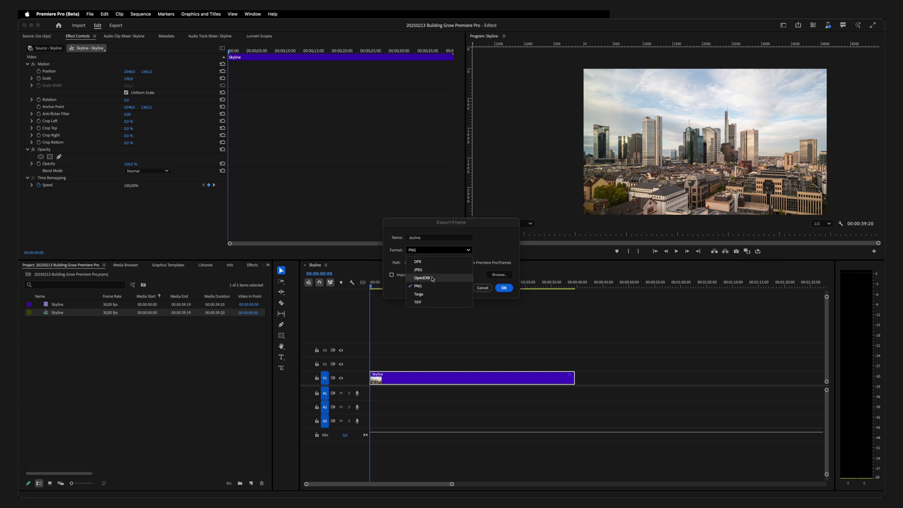
click(414, 287)
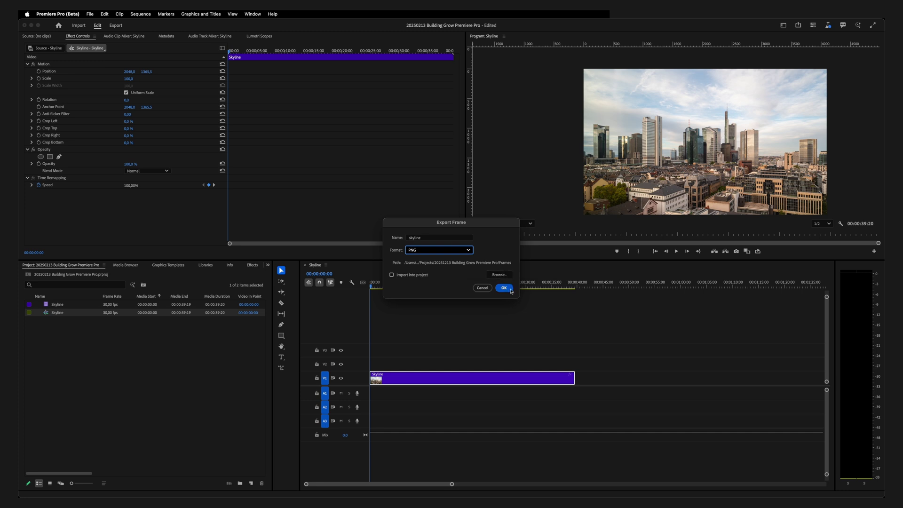
click(504, 288)
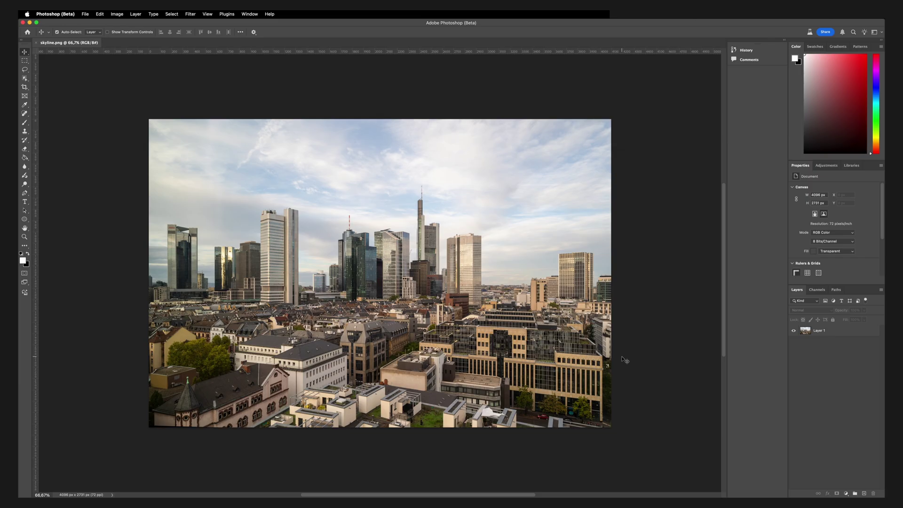
Switch to Photoshop with skyline.png open and duplicate Layer 1.
click(806, 332)
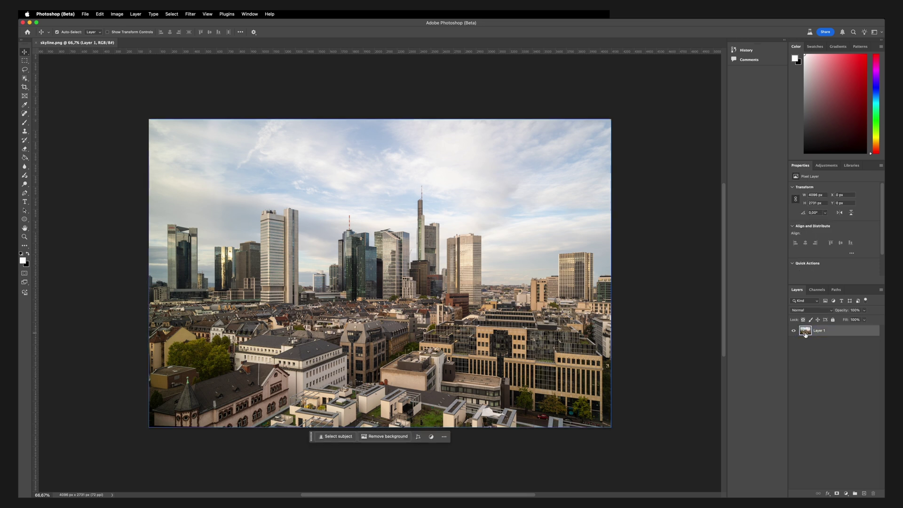
key(super+j)
scroll(422, 222, up, 3)
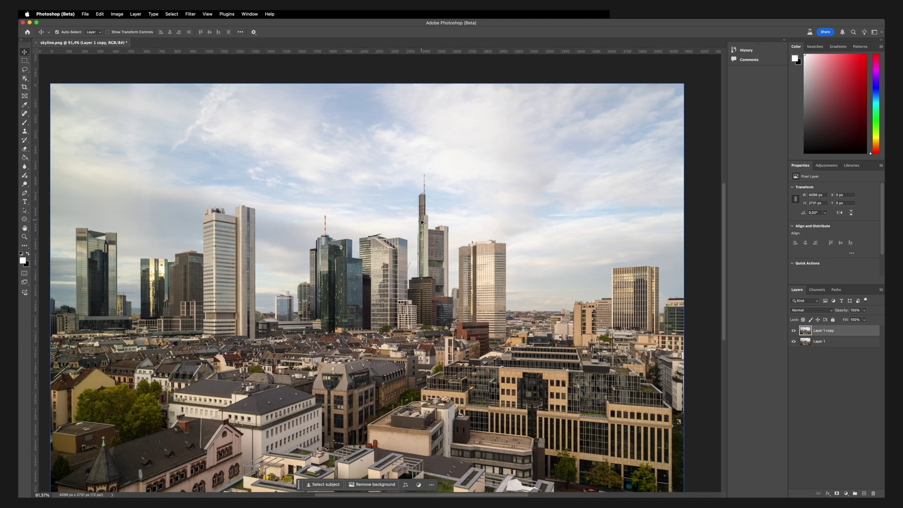
click(24, 60)
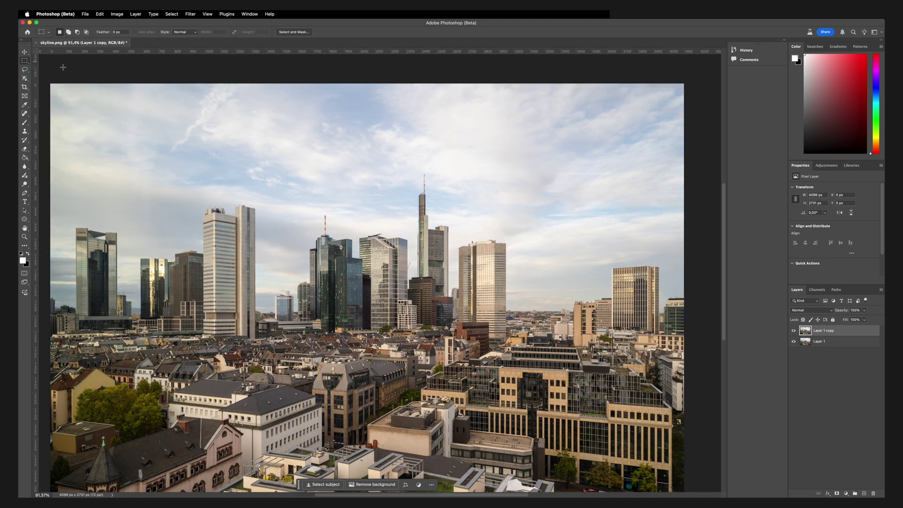
drag(520, 156, 265, 364)
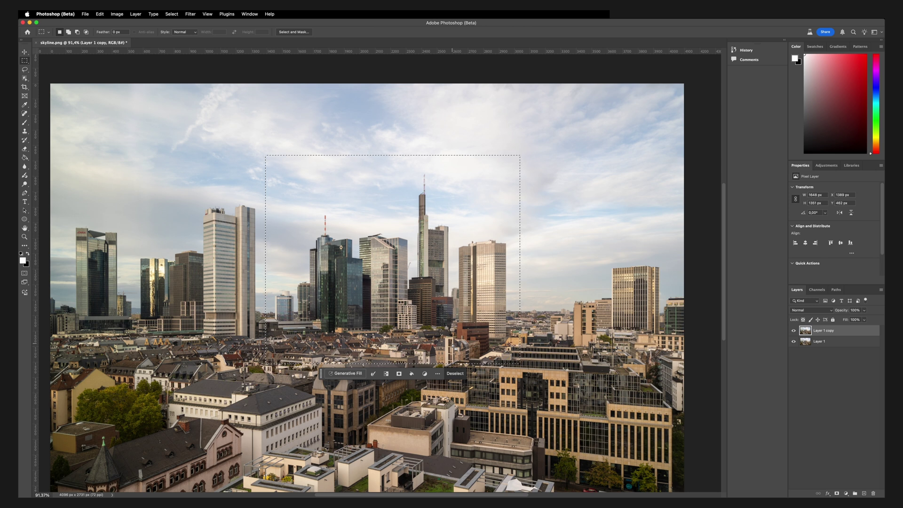
click(259, 181)
Trace the rooflines and antennas of the central skyscraper group with the Polygonal Lasso, from the wide beige tower across to the small glass tower.
click(25, 69)
click(52, 75)
key(super+1)
scroll(538, 347, up, 5)
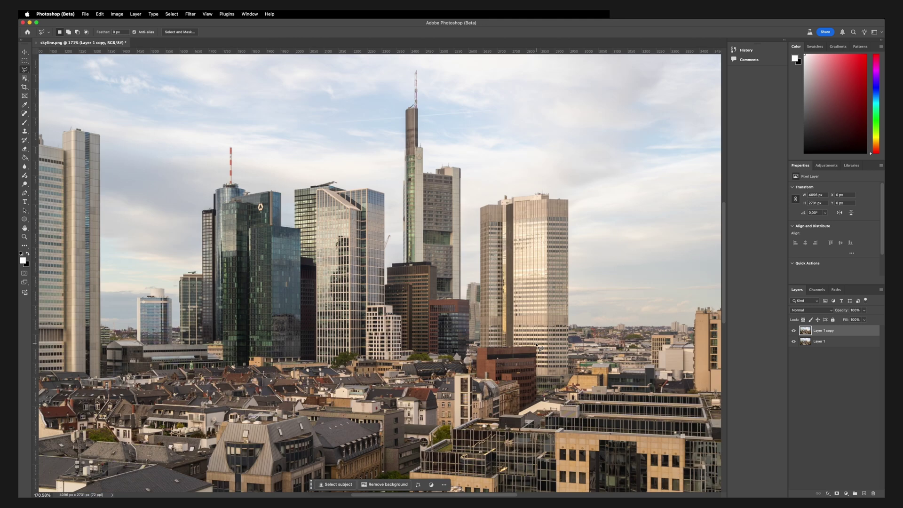
click(577, 313)
click(575, 194)
click(545, 188)
click(469, 203)
click(466, 162)
click(433, 162)
click(425, 137)
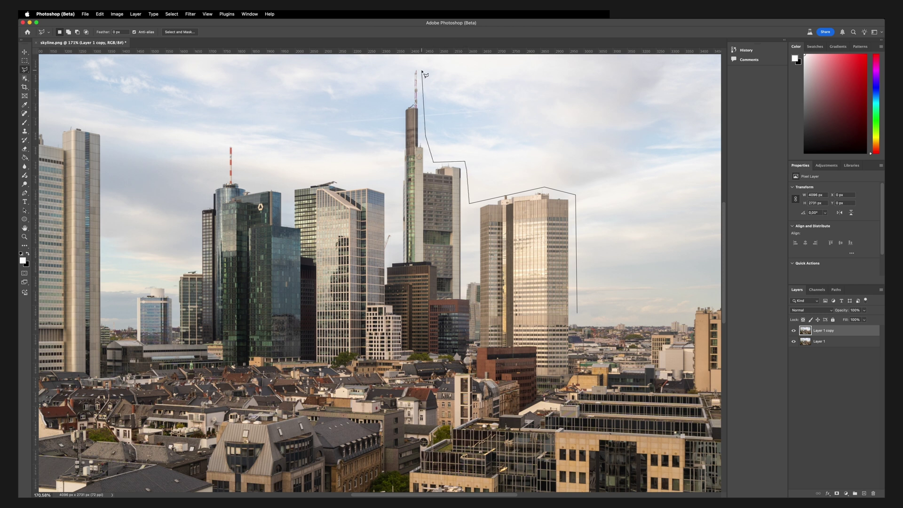
click(409, 68)
click(408, 99)
click(401, 111)
click(397, 184)
click(340, 183)
click(335, 176)
click(243, 184)
click(235, 134)
click(222, 140)
click(220, 177)
click(206, 191)
click(196, 217)
click(195, 268)
click(176, 270)
click(175, 291)
click(151, 282)
click(136, 290)
click(130, 319)
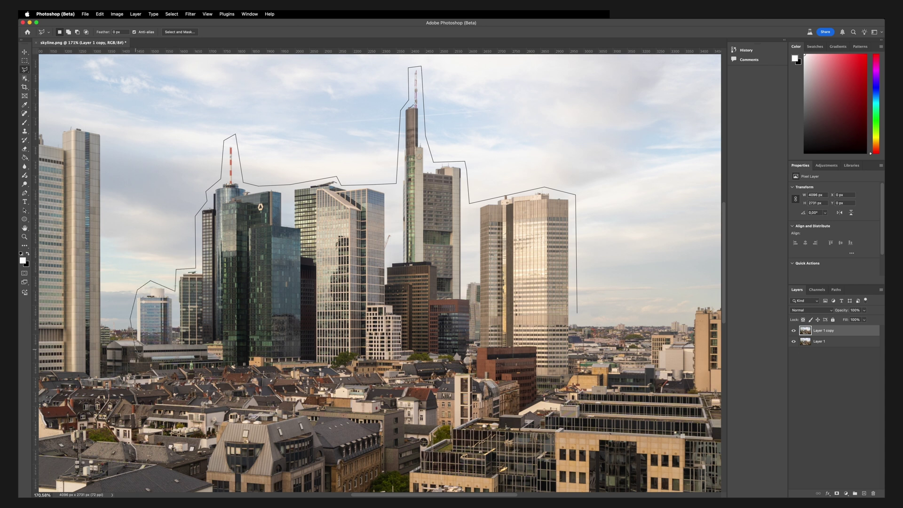
Complete the lasso selection along the base of the central skyscrapers, keeping the low buildings in front of them outside it.
scroll(140, 351, up, 5)
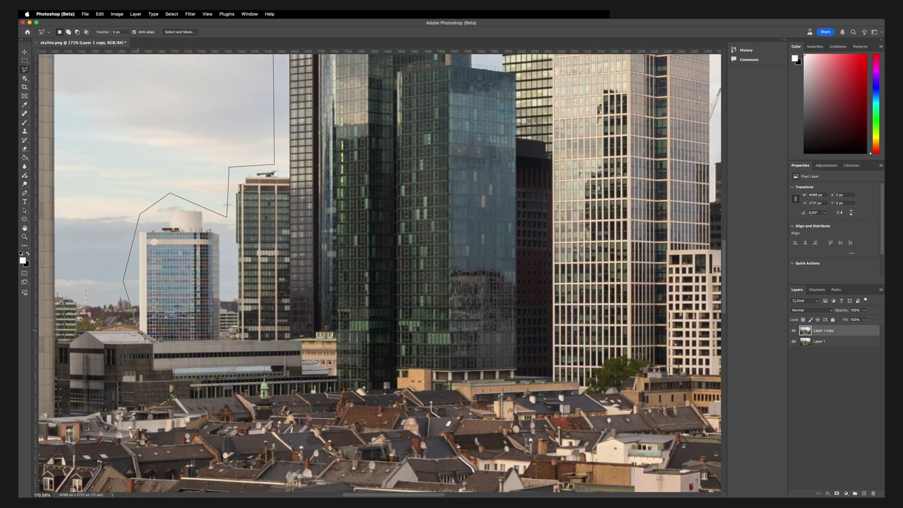
click(156, 343)
click(303, 375)
click(336, 376)
click(336, 390)
click(396, 390)
click(397, 370)
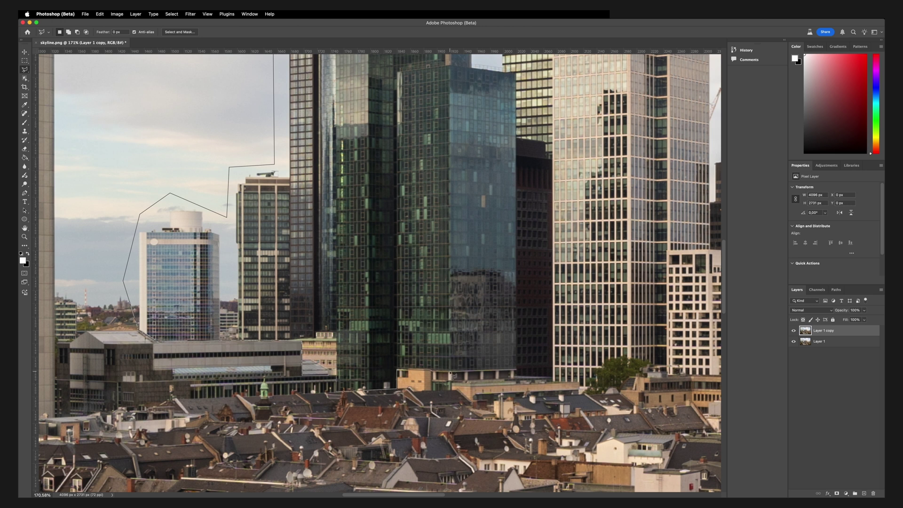
click(516, 370)
click(516, 385)
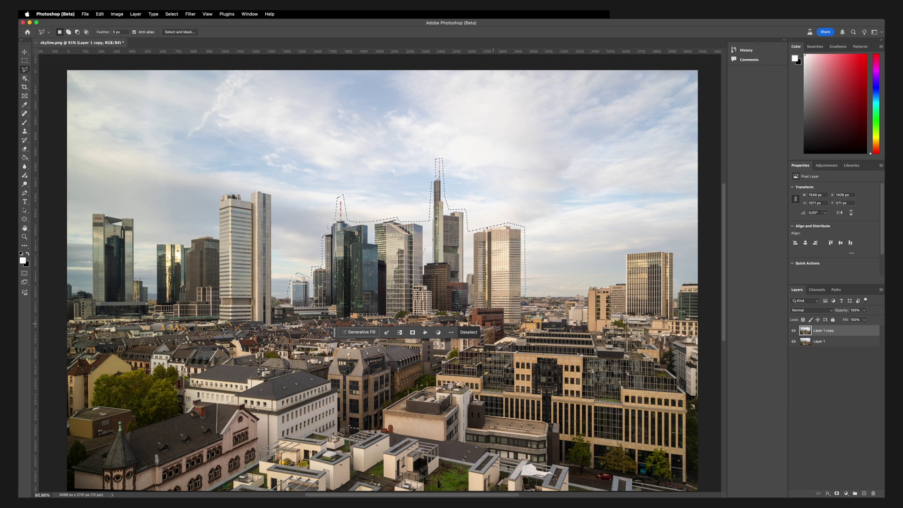
Copy everything outside the selected skyscrapers to a new layer and hide the two full-image layers beneath it.
click(177, 15)
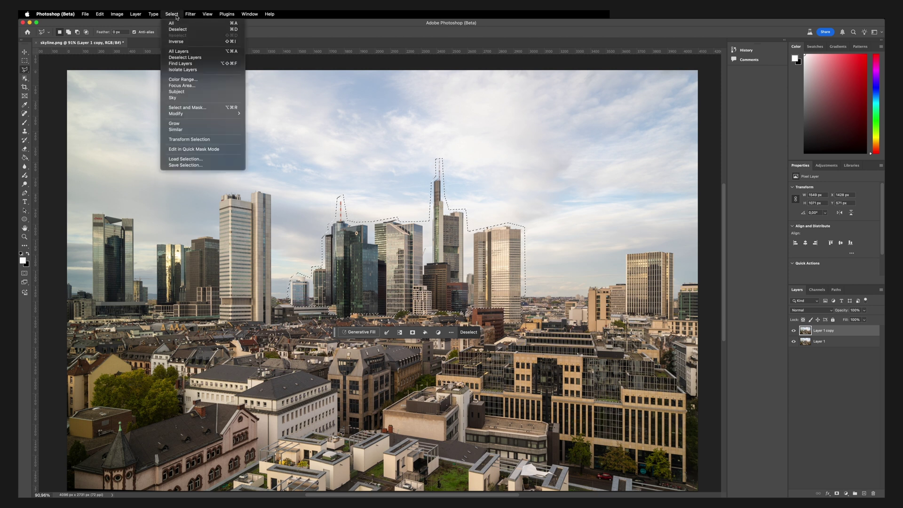
click(178, 41)
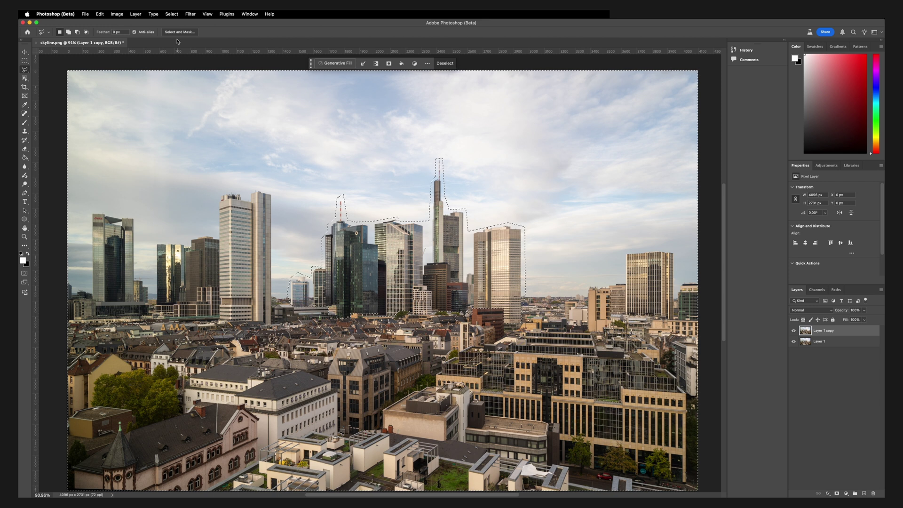
key(super+j)
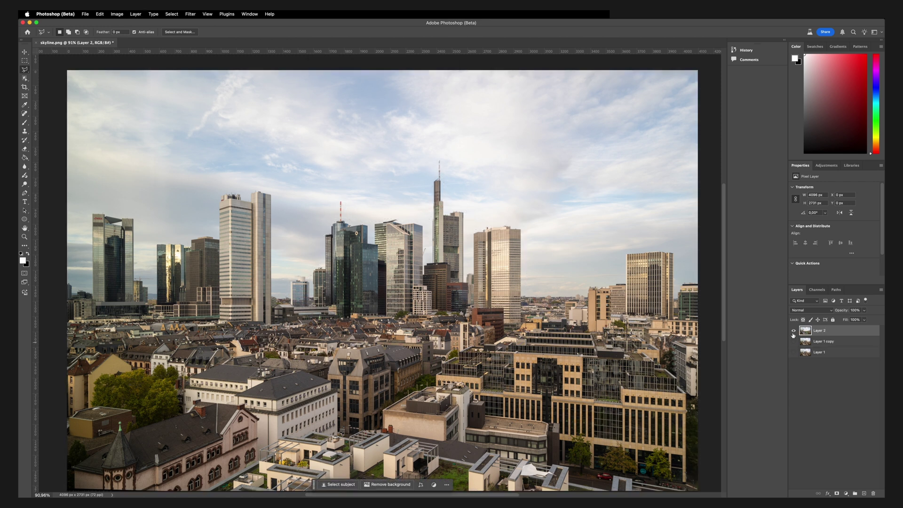
alt+click(793, 331)
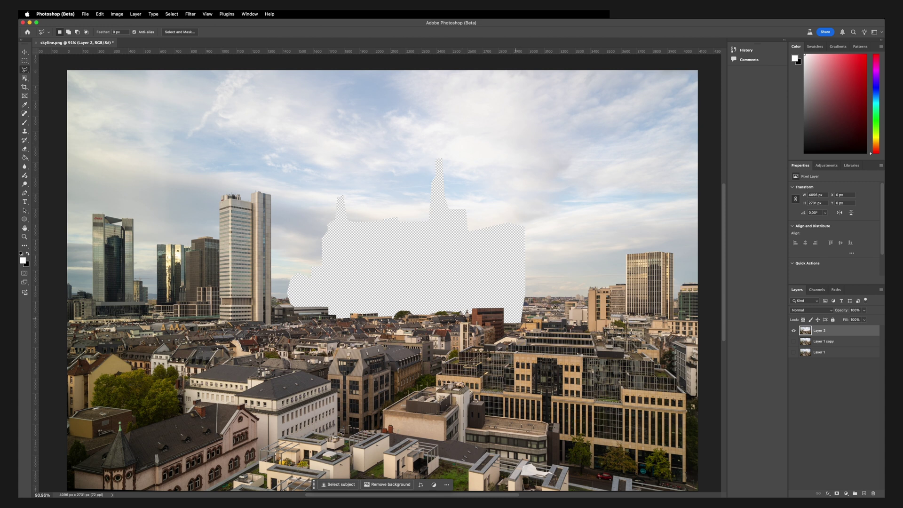
Rename the cut-out layer mask, and duplicate it as a layer named clean.
text(mask)
key(Return)
key(super+j)
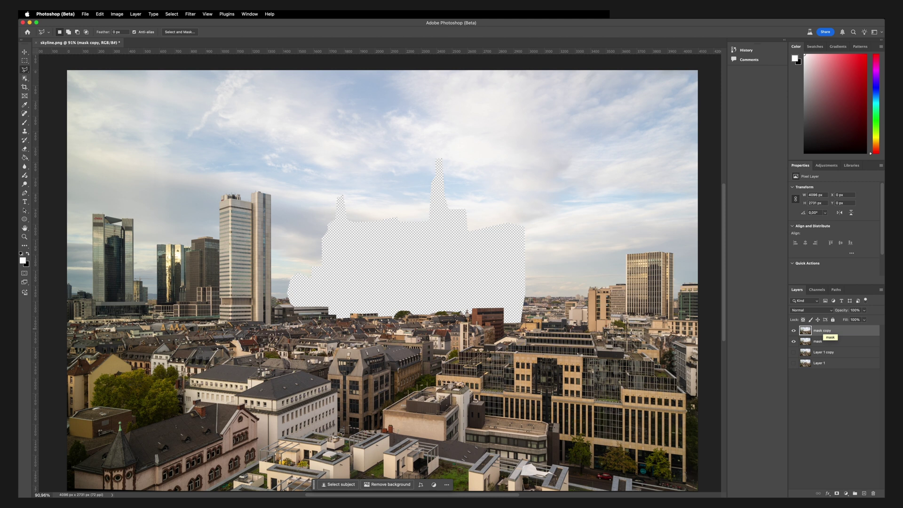
double_click(823, 330)
text(clean)
key(Return)
Select the empty skyscraper area of the clean layer and fill it using Generative Fill without a prompt.
super+click(806, 331)
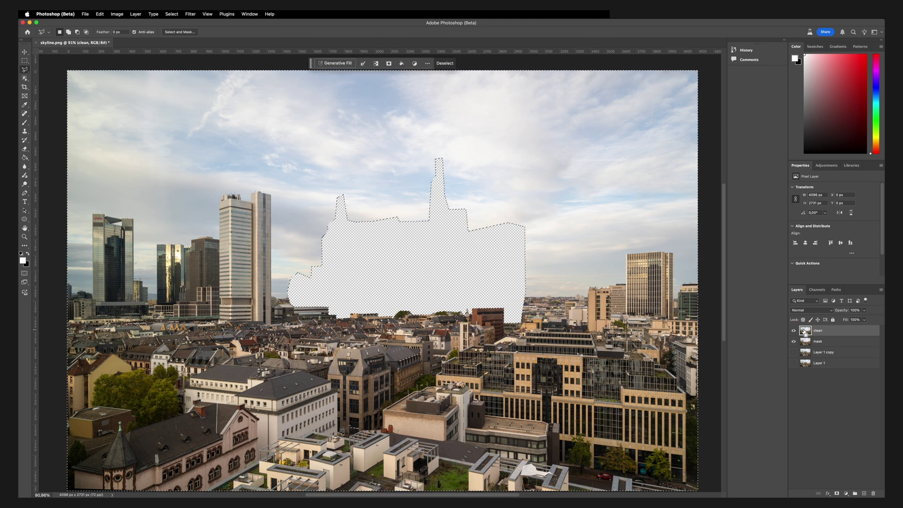
click(168, 14)
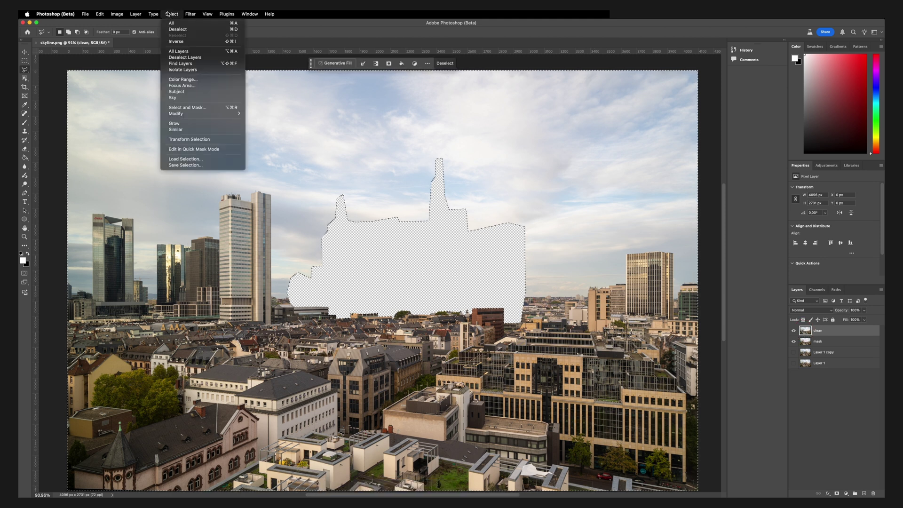
click(176, 43)
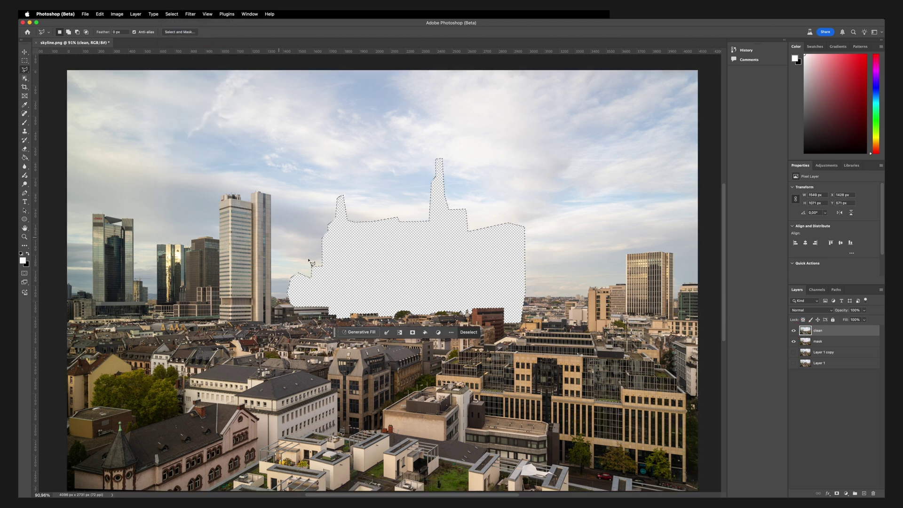
click(357, 332)
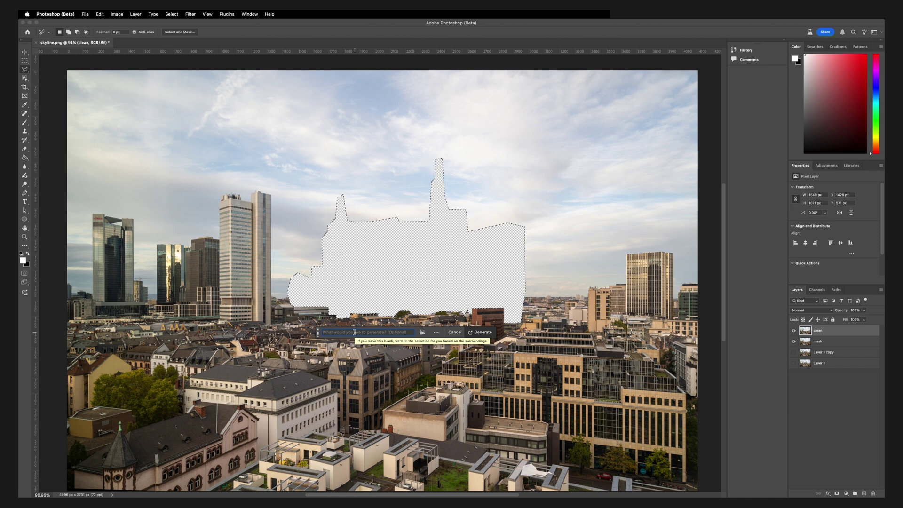
click(480, 332)
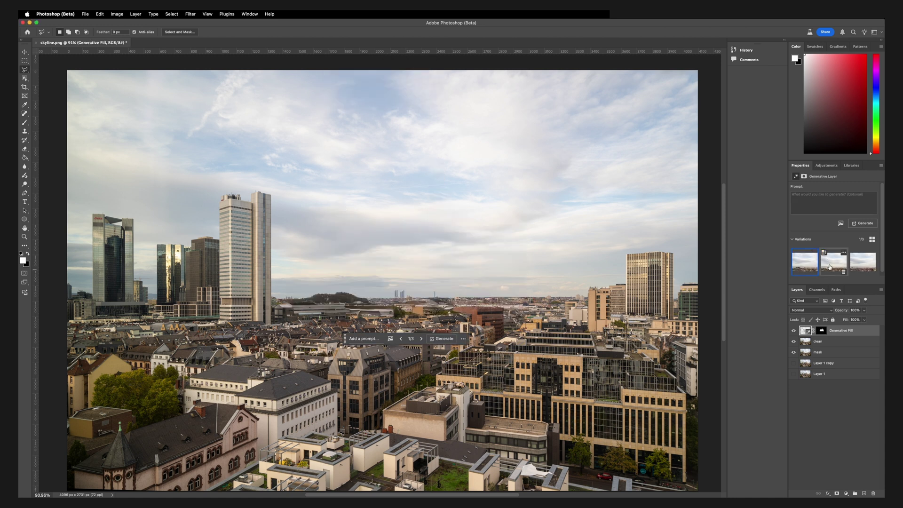
Compare the three generated variations and keep the first one.
click(833, 262)
click(864, 261)
click(829, 266)
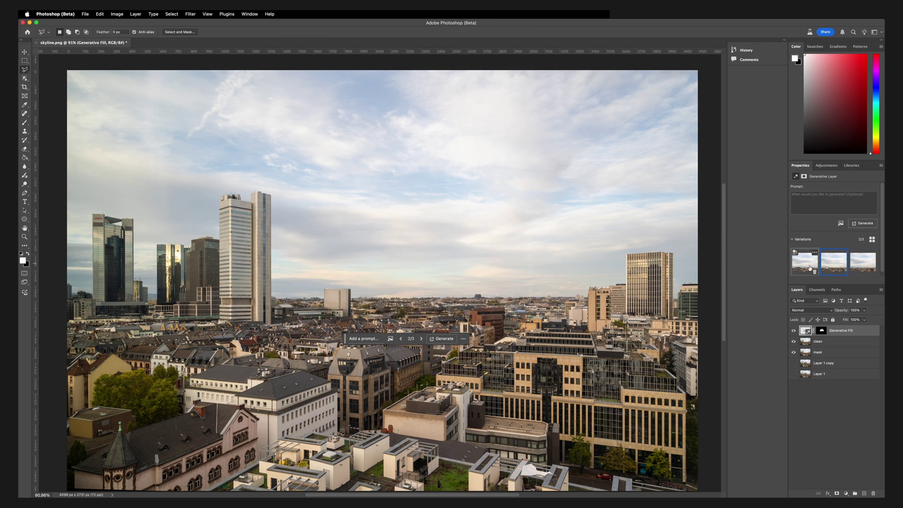
click(805, 269)
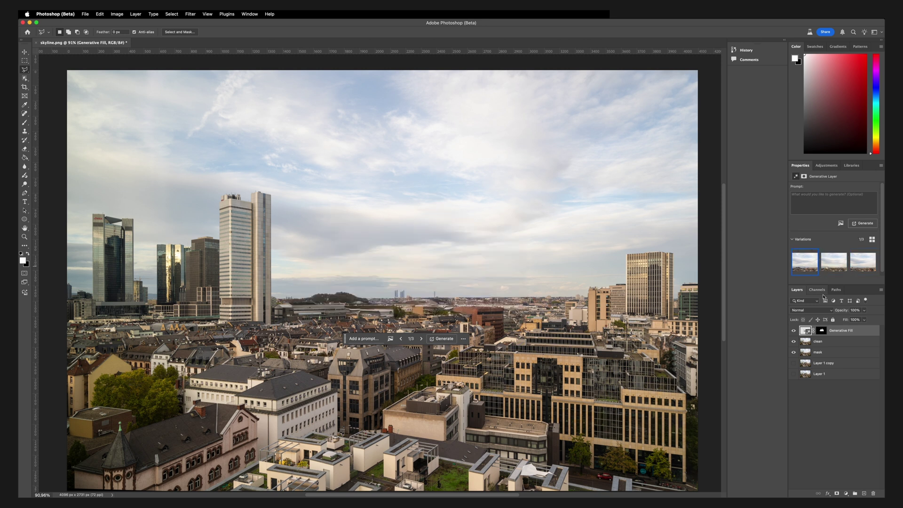
Merge the Generative Fill layer with the clean layer and name the merged layer clean.
click(827, 343)
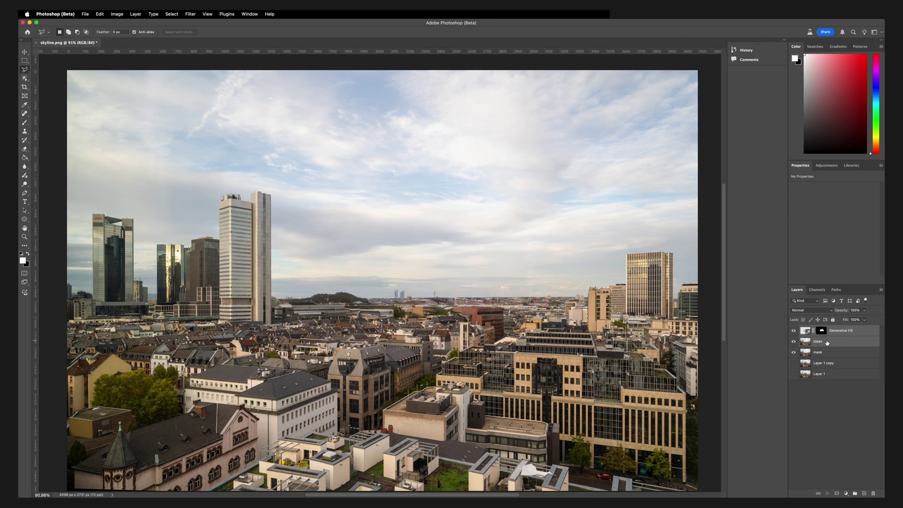
right_click(850, 344)
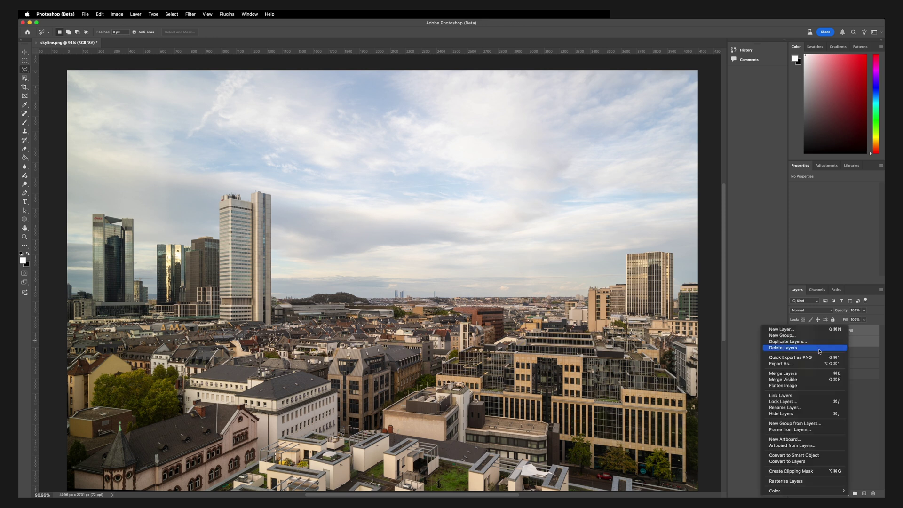
click(798, 374)
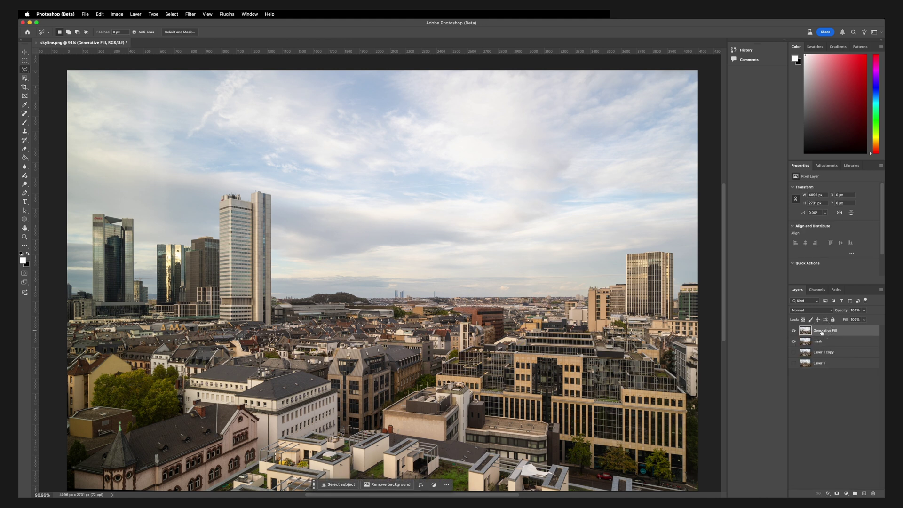
text(clean)
key(Return)
Check the clean layer against the mask cut-out by toggling its visibility, leaving only the clean layer shown.
click(794, 331)
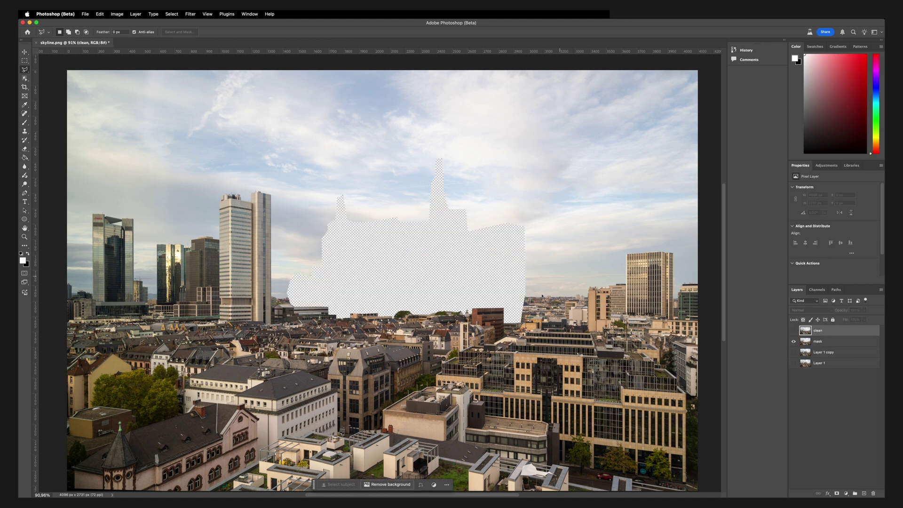
click(794, 331)
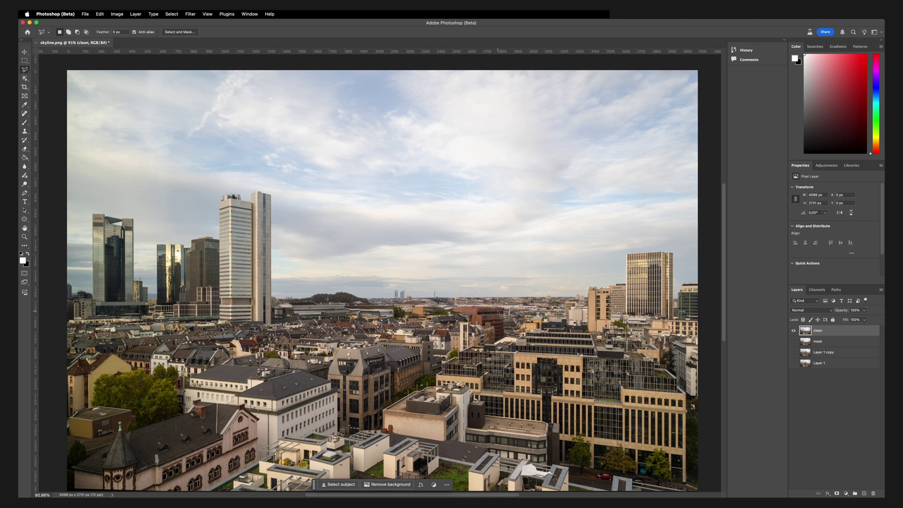
Hide the clean layer, then show and select the Layer 1 copy layer.
click(795, 332)
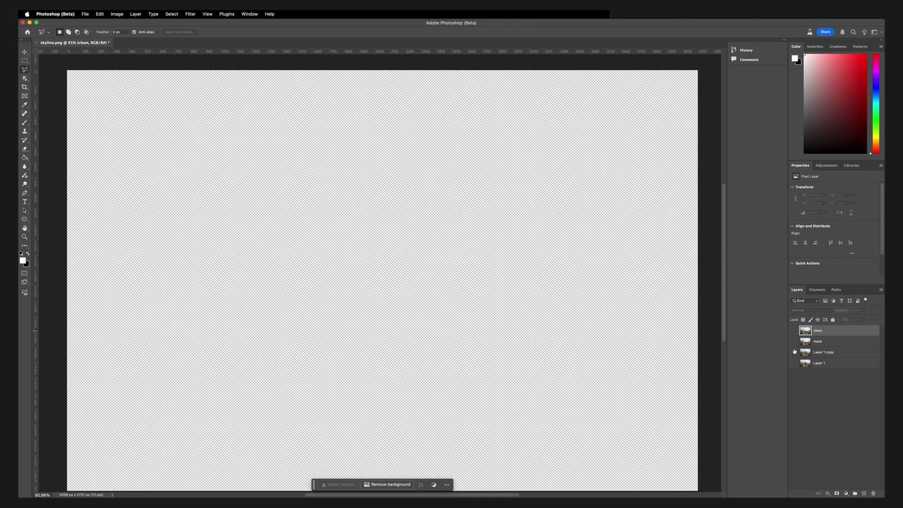
click(795, 353)
click(835, 357)
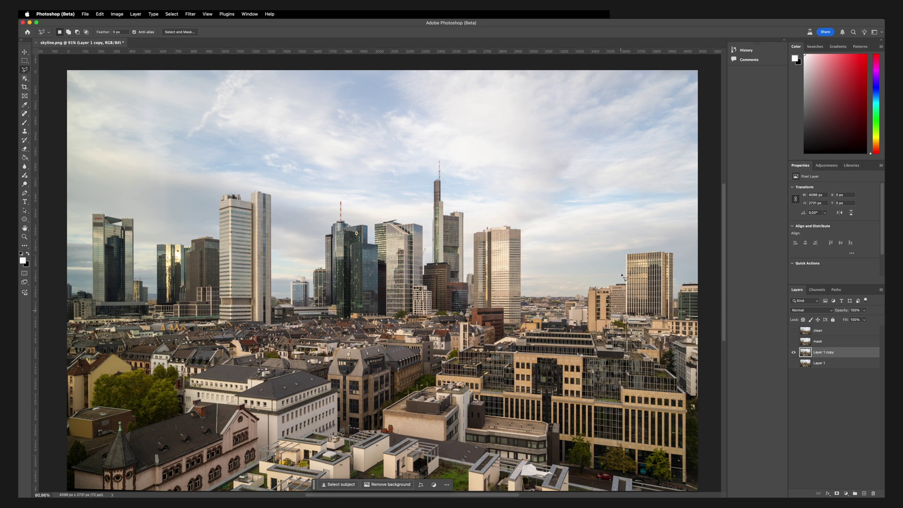
Trace the right edge and rooftop outline of the tall beige twin-block skyscraper with the Polygonal Lasso.
scroll(560, 281, up, 8)
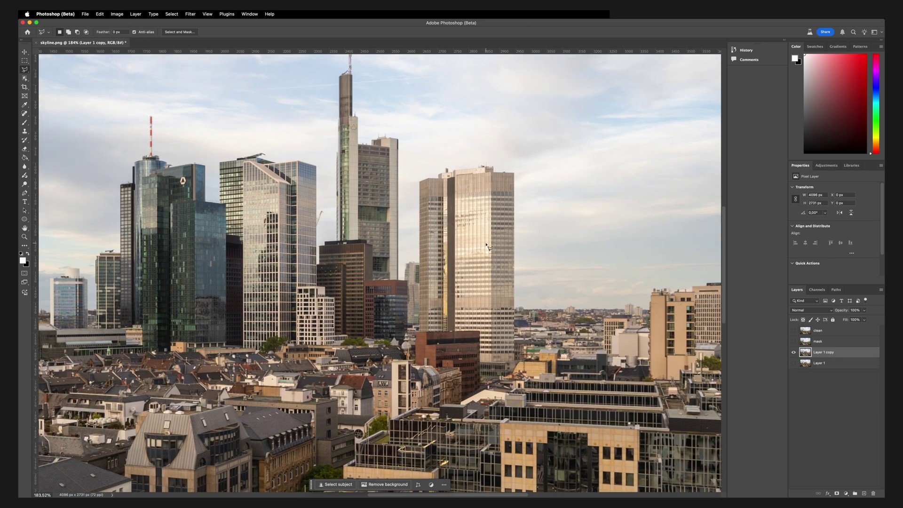
scroll(488, 251, up, 3)
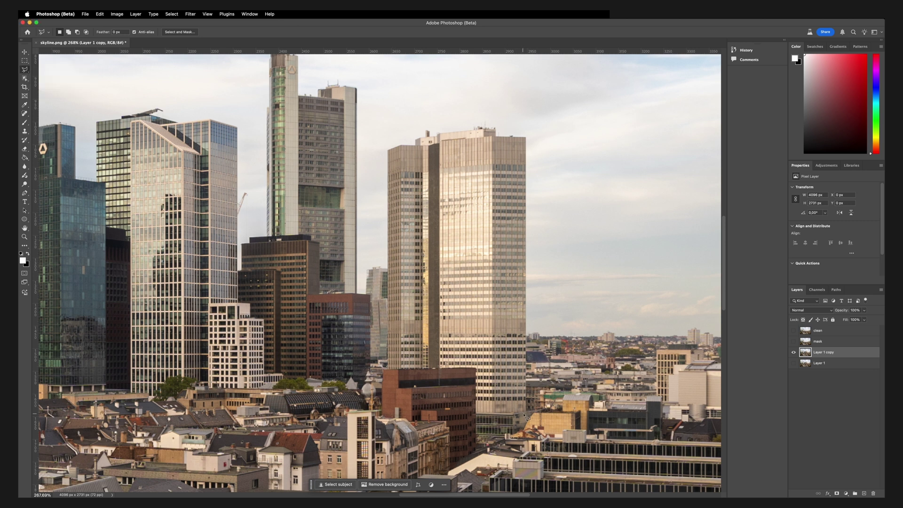
scroll(527, 414, up, 4)
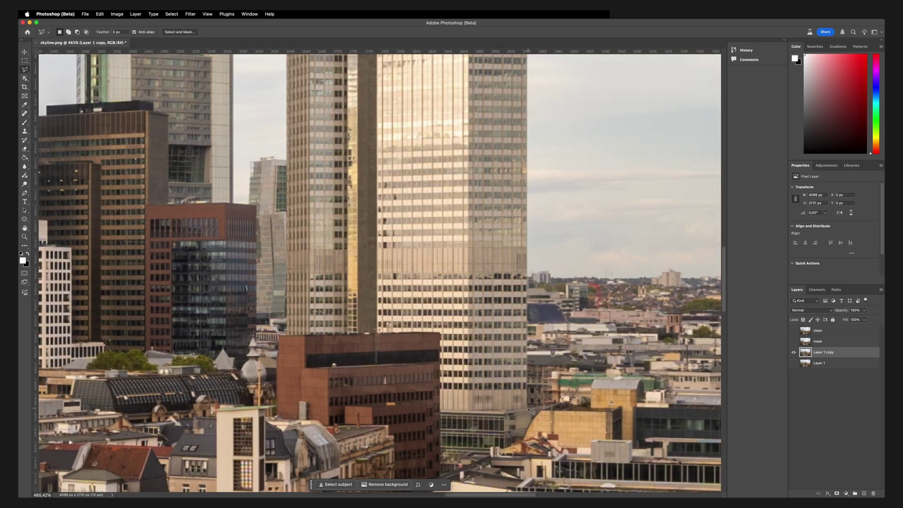
click(531, 411)
scroll(532, 277, up, 5)
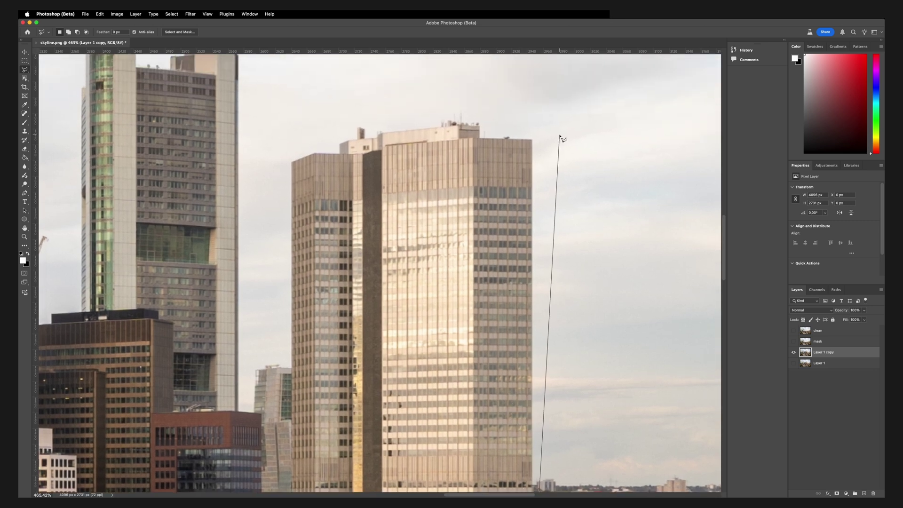
click(532, 139)
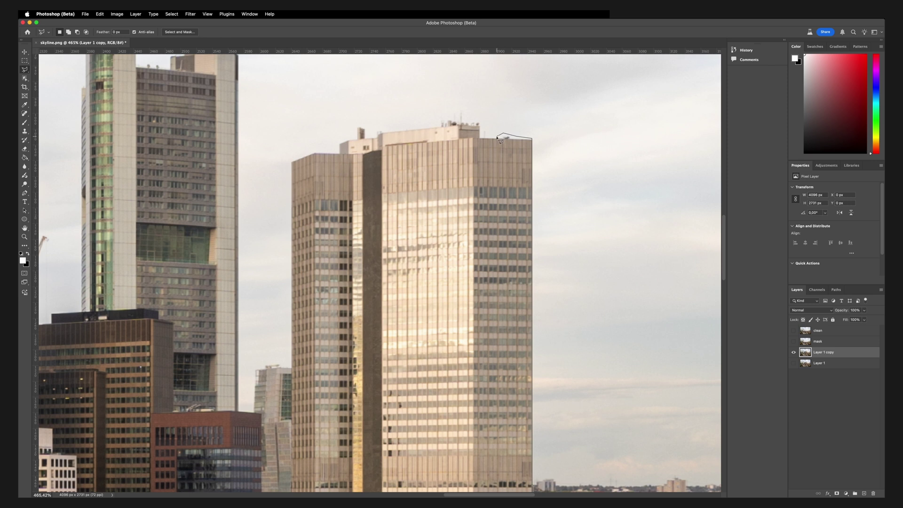
click(485, 138)
click(466, 119)
click(466, 110)
click(454, 116)
click(439, 125)
click(368, 135)
click(368, 125)
click(353, 126)
click(353, 138)
click(339, 141)
click(333, 149)
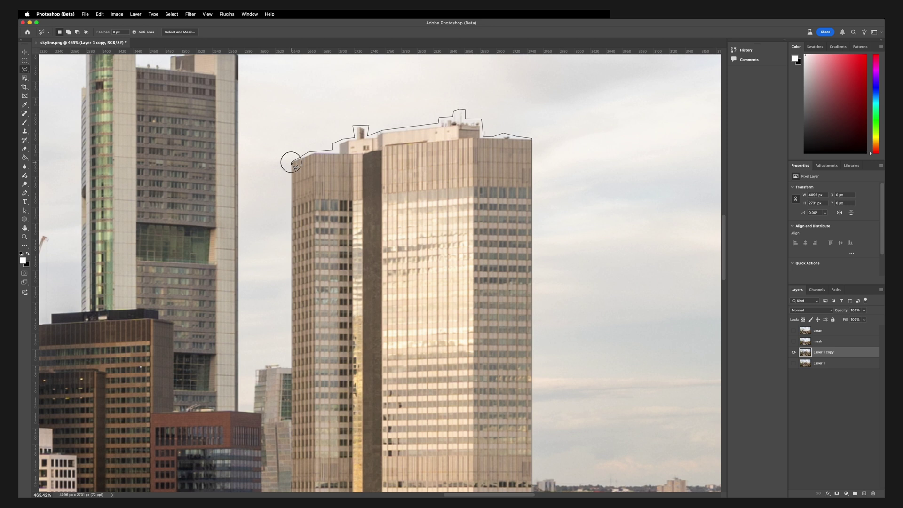
Continue the lasso outline down the skyscraper's left edge and below its base, and close the selection.
scroll(296, 160, down, 5)
click(296, 439)
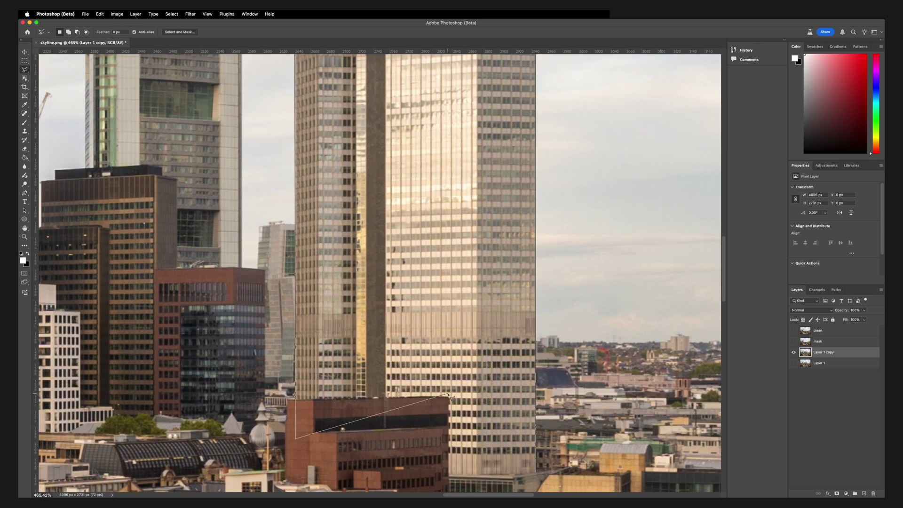
click(312, 477)
scroll(445, 487, down, 5)
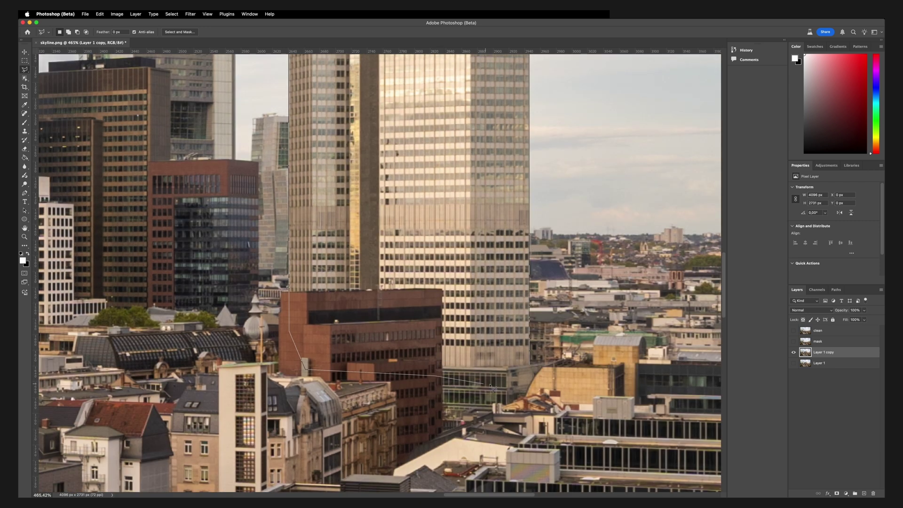
drag(526, 379, 533, 366)
click(530, 365)
scroll(530, 365, down, 4)
mouse_move(528, 260)
mouse_down()
mouse_move(490, 291)
mouse_move(470, 349)
mouse_up()
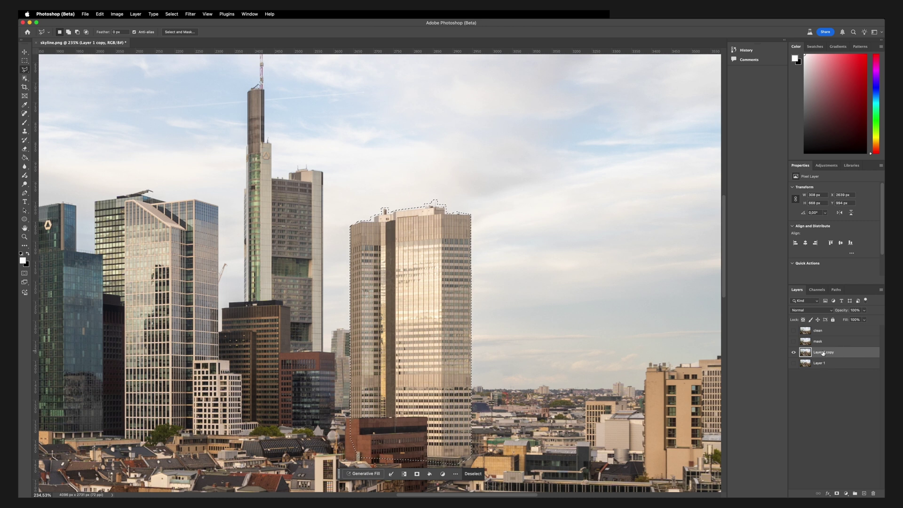
Copy the selected skyscraper to its own layer, show that layer alone, and name it b1.
key(ctrl+j)
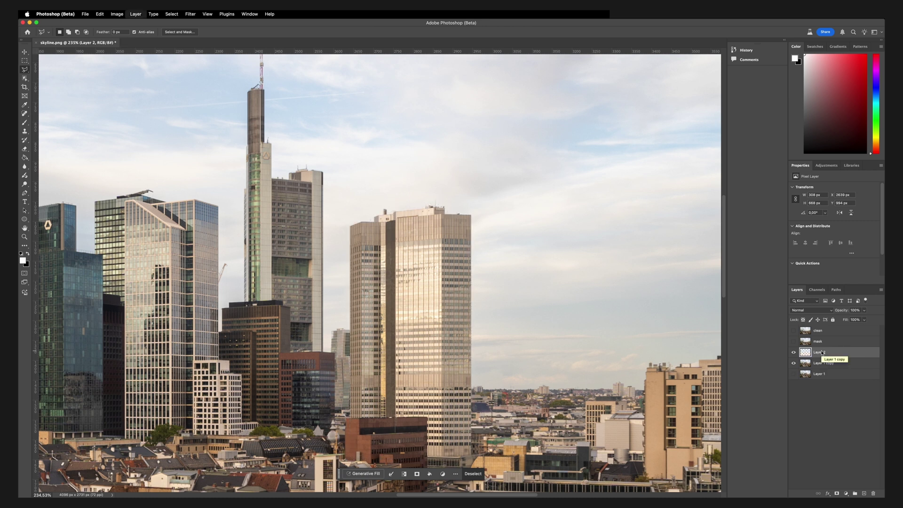
alt+click(794, 352)
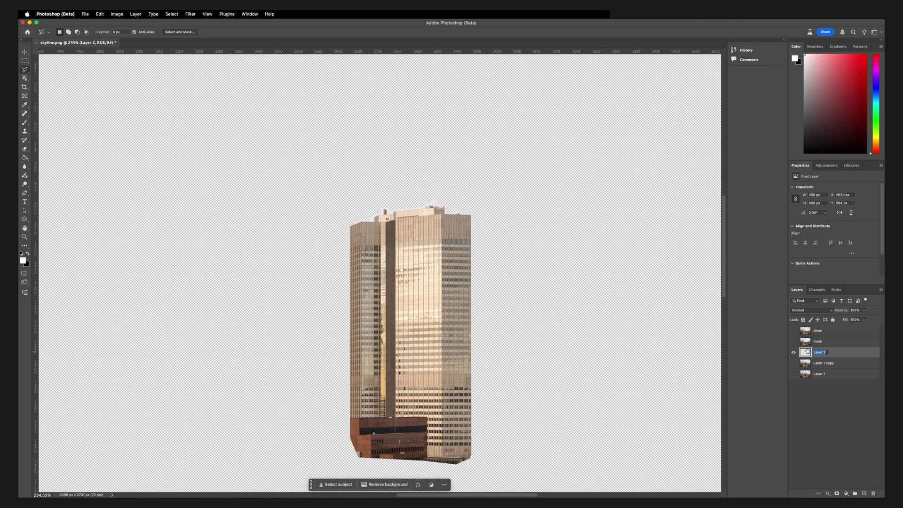
text(t)
text(1)
key(Return)
Show and select Layer 1 copy, and outline the small red building with the glass facade left of the beige skyscraper.
click(809, 364)
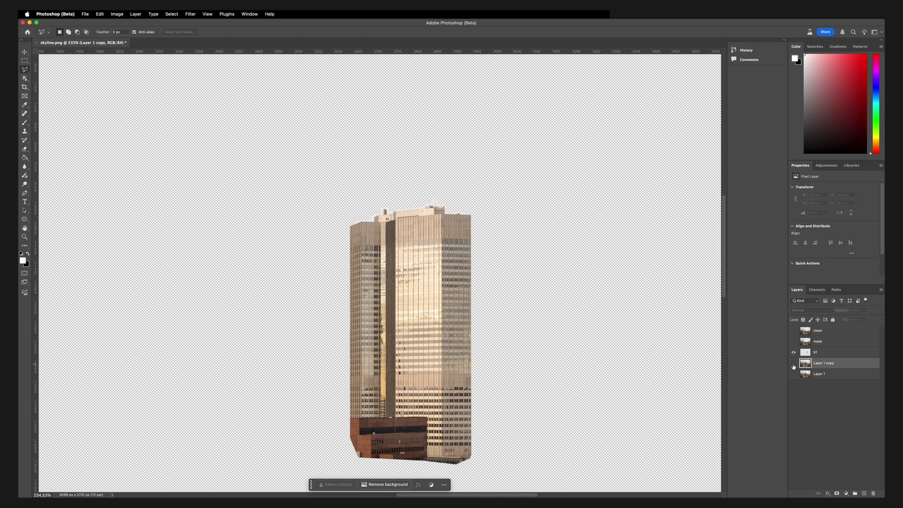
click(795, 363)
scroll(438, 345, down, 2)
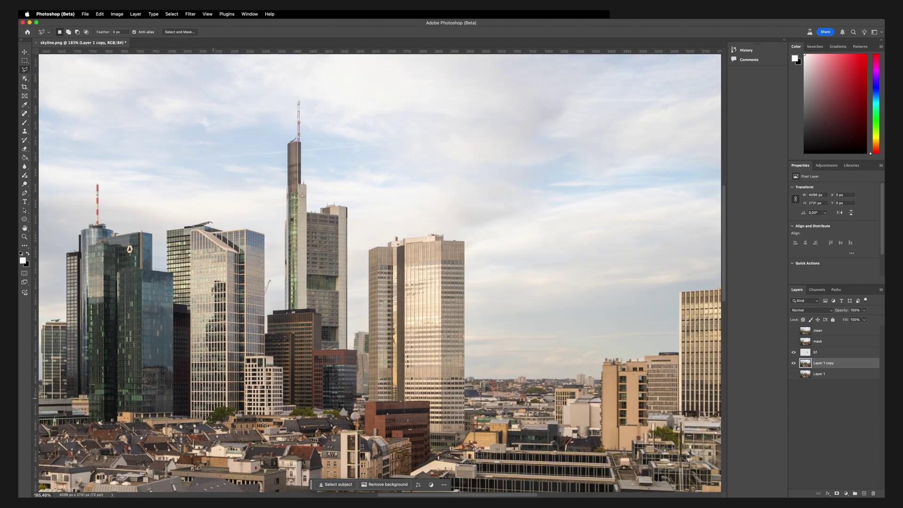
scroll(250, 346, up, 4)
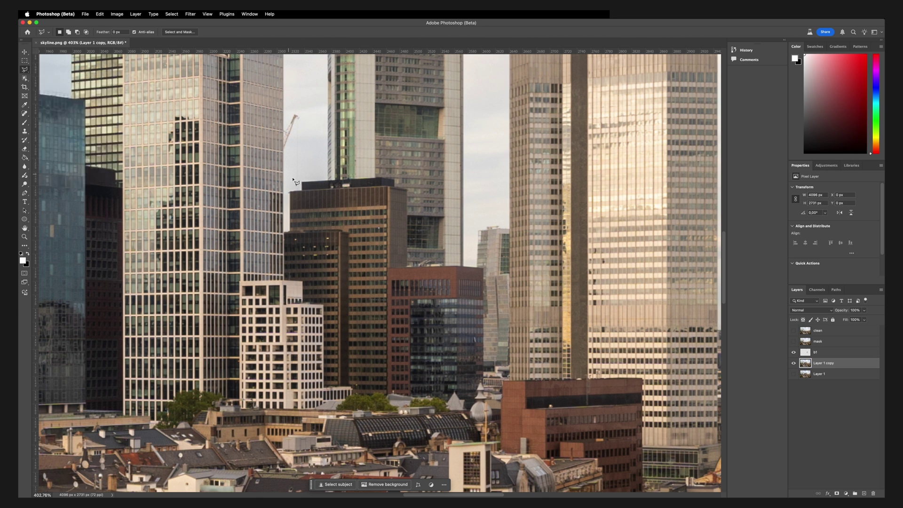
mouse_move(485, 270)
mouse_down()
mouse_move(487, 424)
mouse_move(389, 421)
mouse_move(388, 270)
mouse_move(500, 275)
mouse_move(483, 268)
mouse_up()
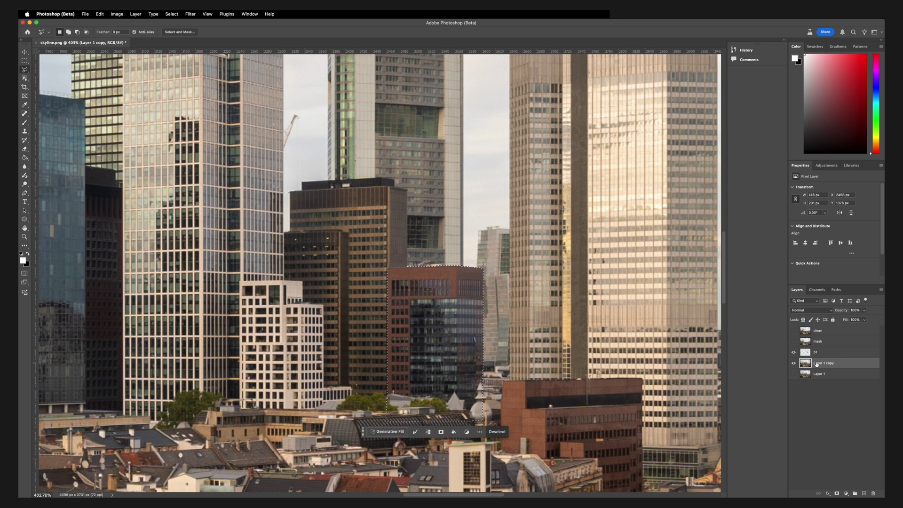
Copy the selected red building to its own layer, show that layer alone, and name it b2.
key(super+j)
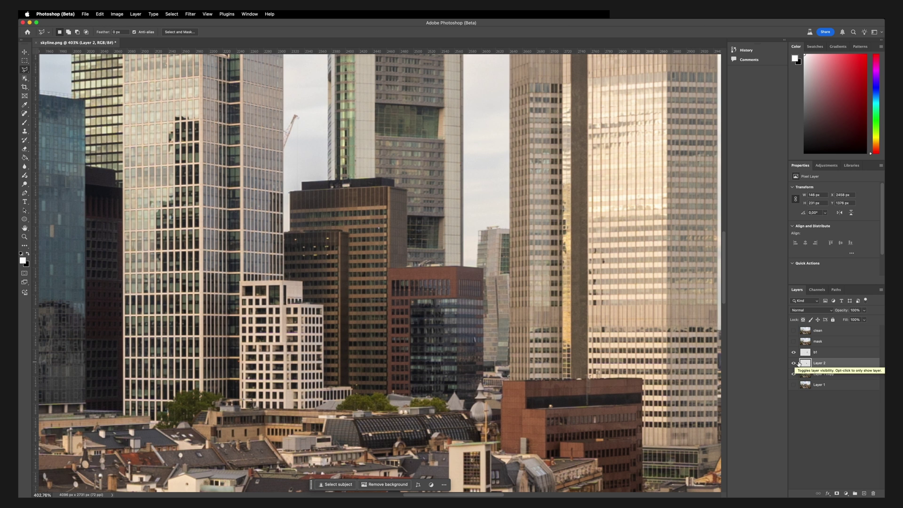
alt+click(794, 363)
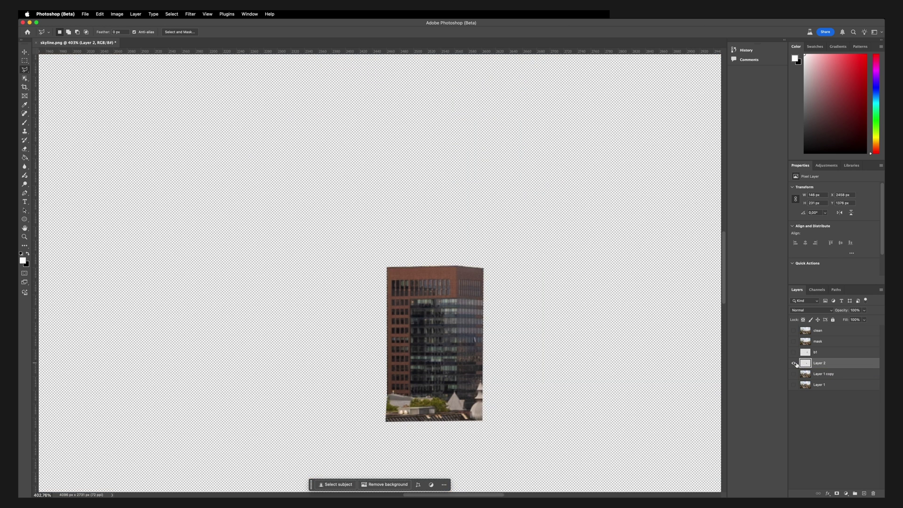
double_click(817, 363)
text(b2)
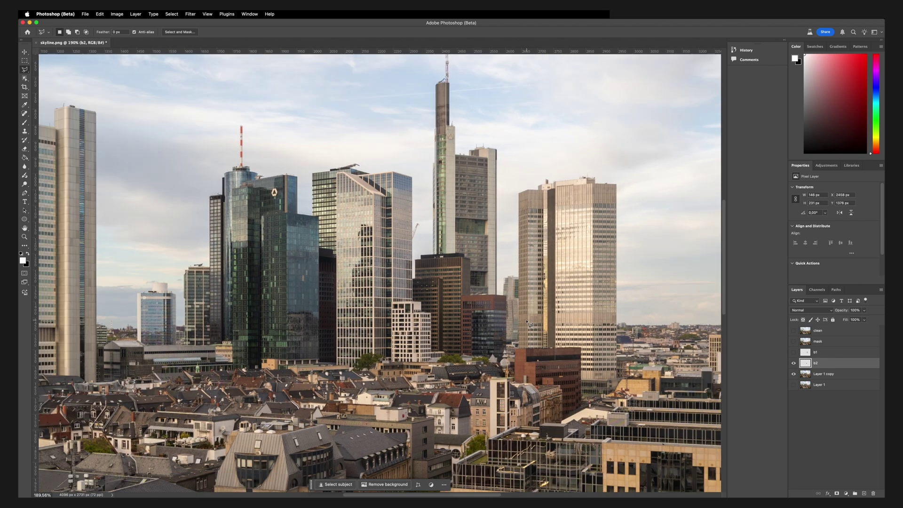
Review the separate building layers and the mask cut-out by toggling their visibility, leaving only the clean layer shown.
drag(469, 236, 482, 295)
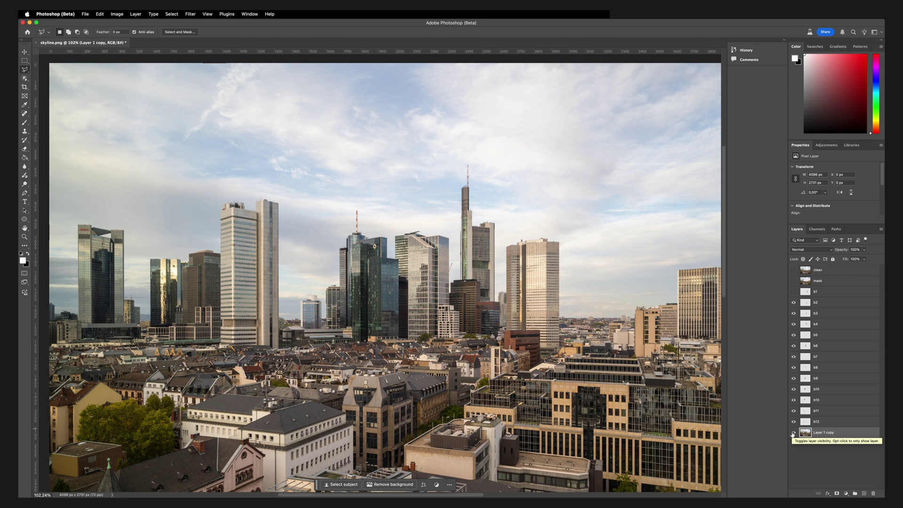
drag(794, 433, 796, 341)
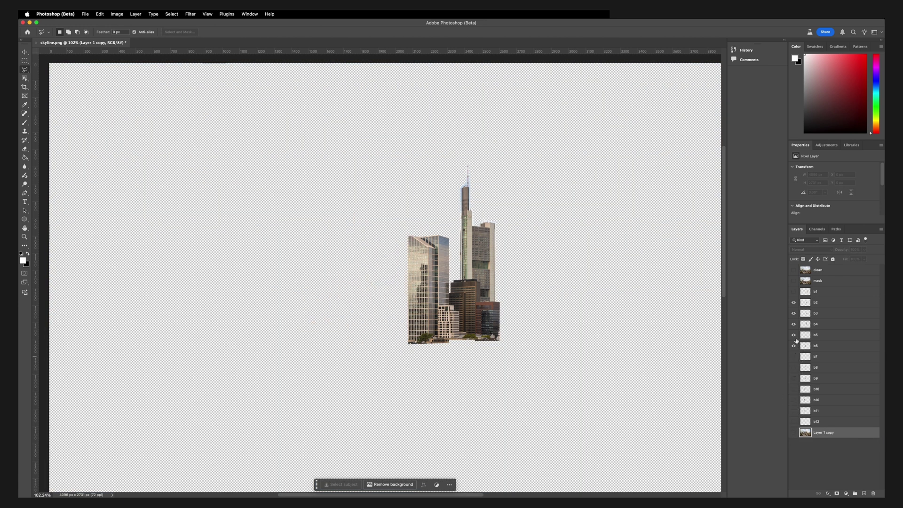
alt+click(795, 281)
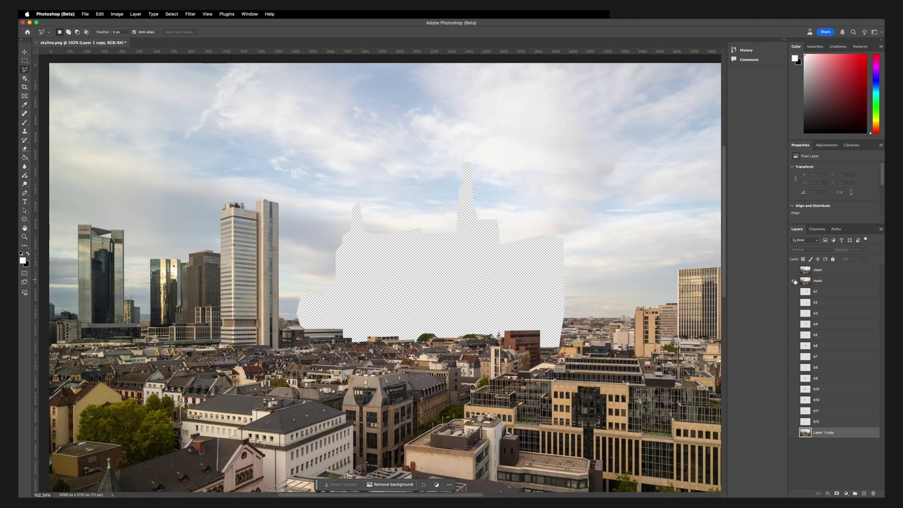
click(796, 282)
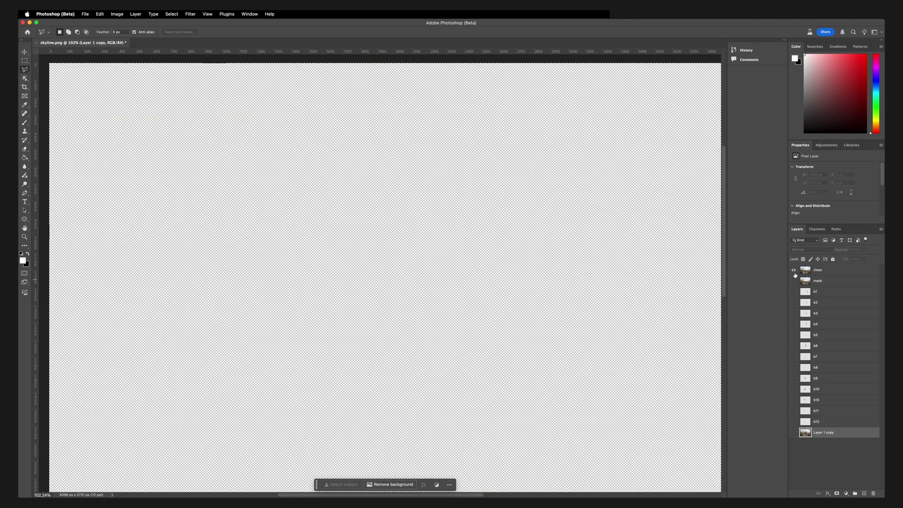
click(794, 272)
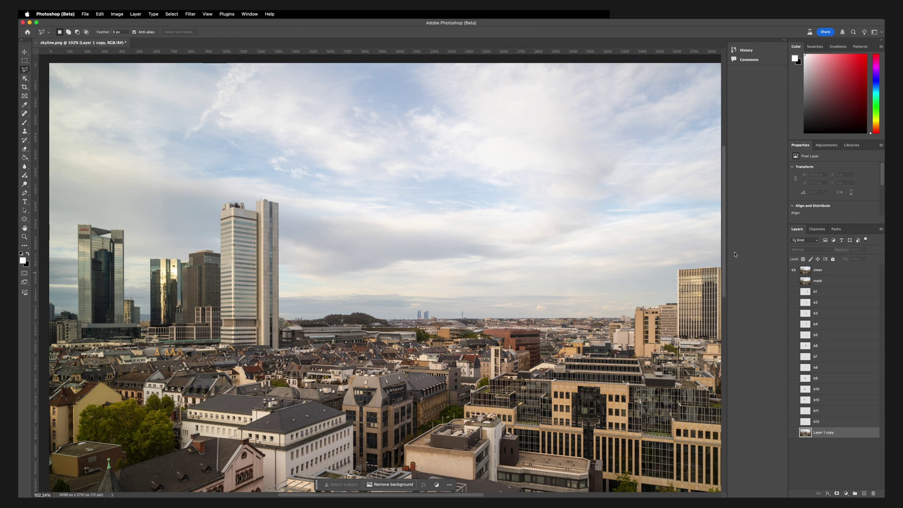
Export all layers to separate PNG-8 files with transparency, the ICC profile included and an empty file name prefix.
click(84, 14)
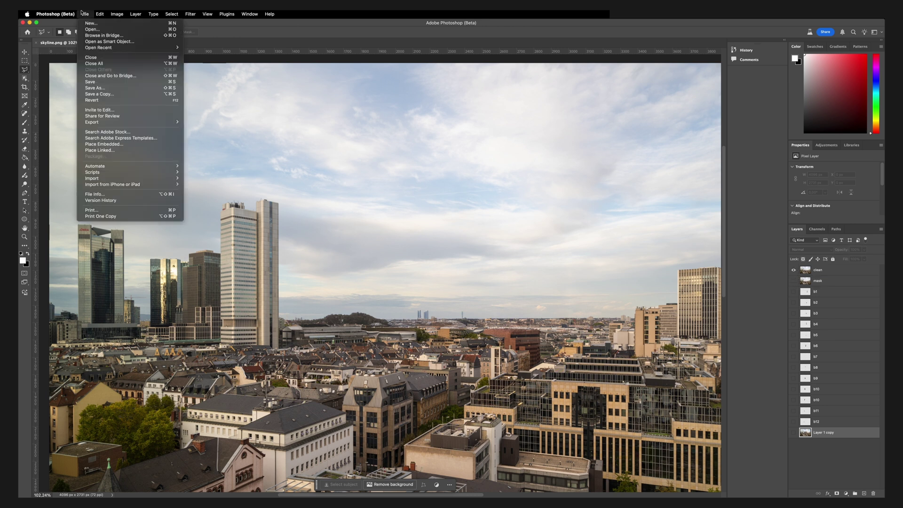
mouse_move(155, 122)
click(227, 182)
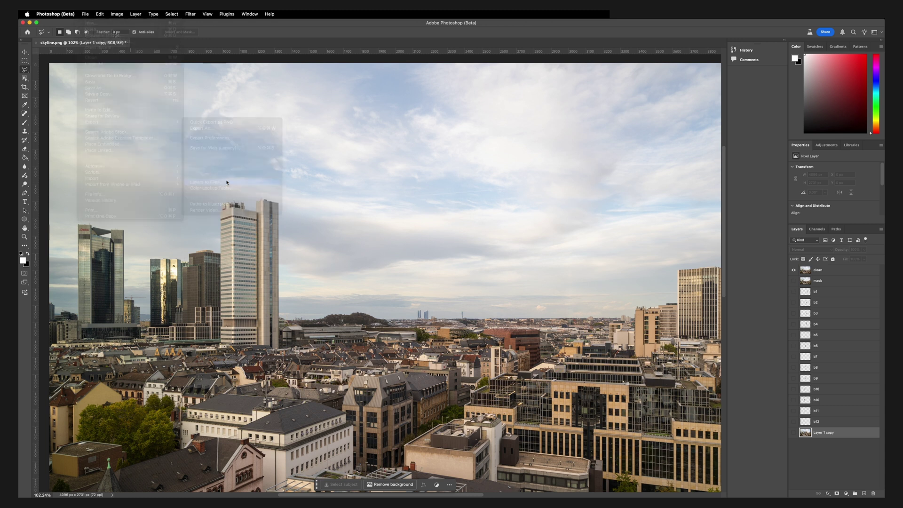
click(405, 223)
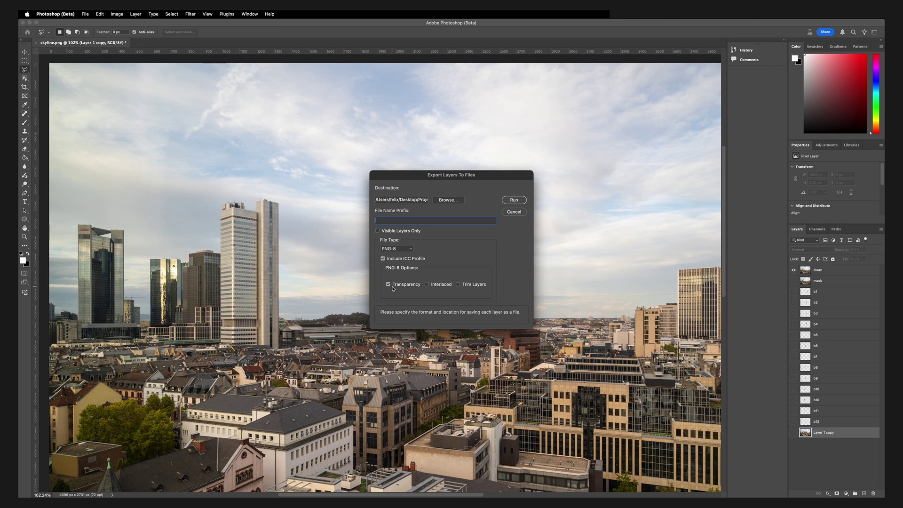
click(515, 200)
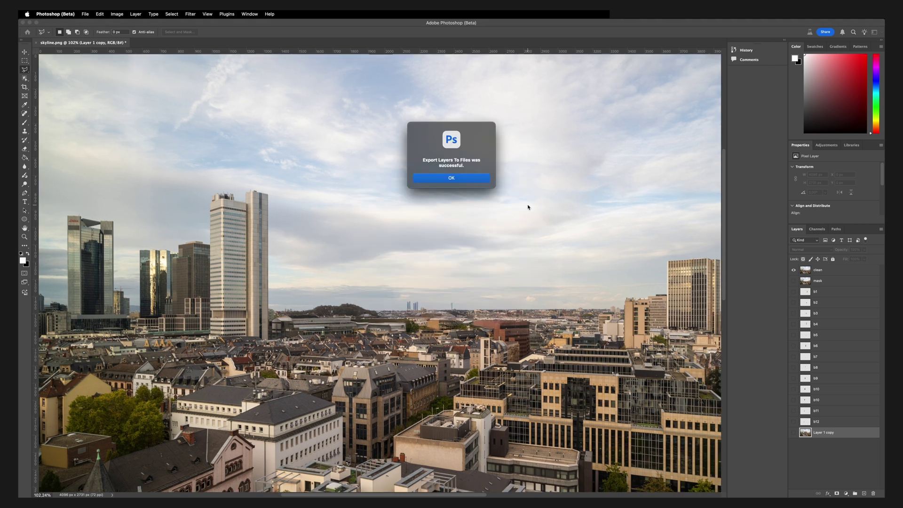
click(457, 179)
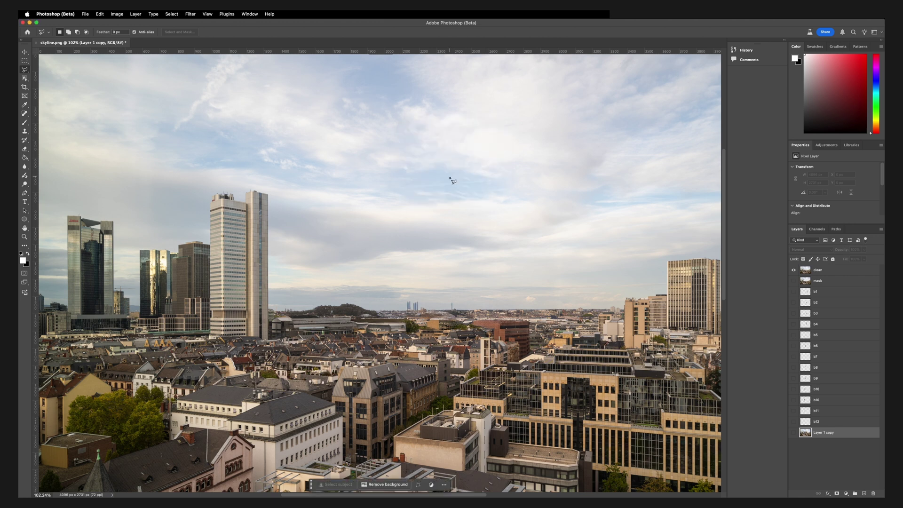
Switch to Premiere Pro and import all PNG files from the Frames folder into the project.
key(super+Tab)
key(super+Tab)
key(super+Tab)
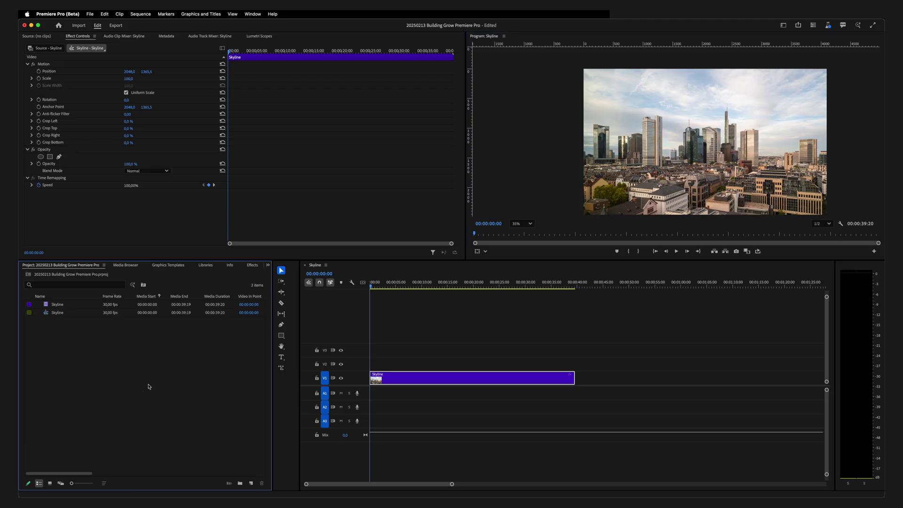
double_click(149, 386)
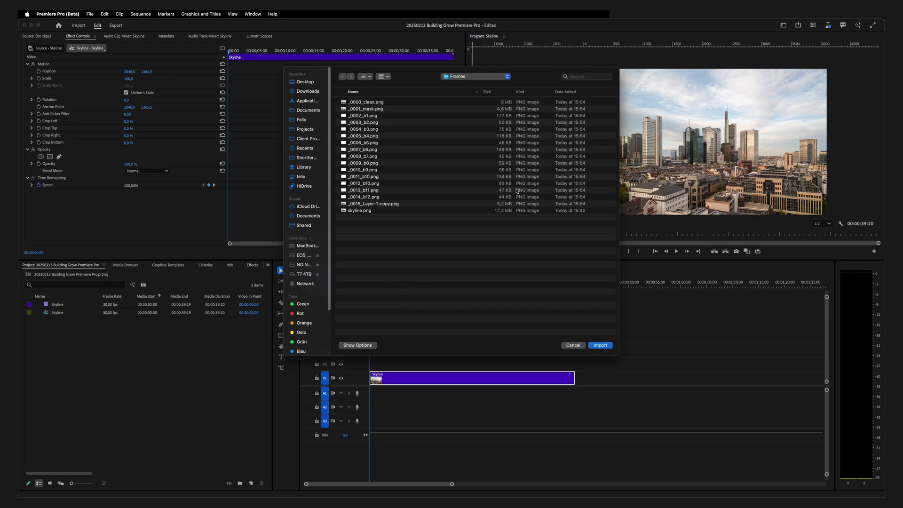
drag(397, 238, 381, 99)
click(600, 346)
Place _0000_clean.png on track V2 above the start of the Skyline clip.
click(389, 358)
scroll(389, 357, up, 6)
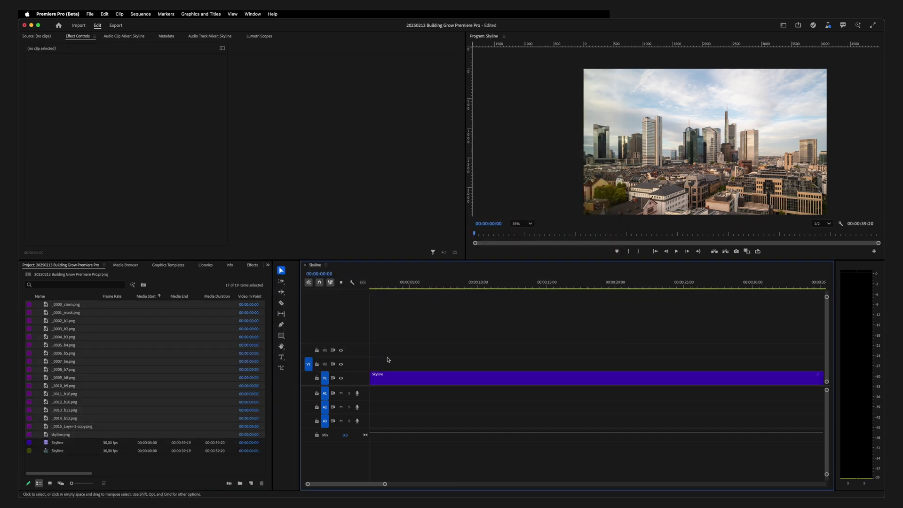
drag(331, 484, 306, 484)
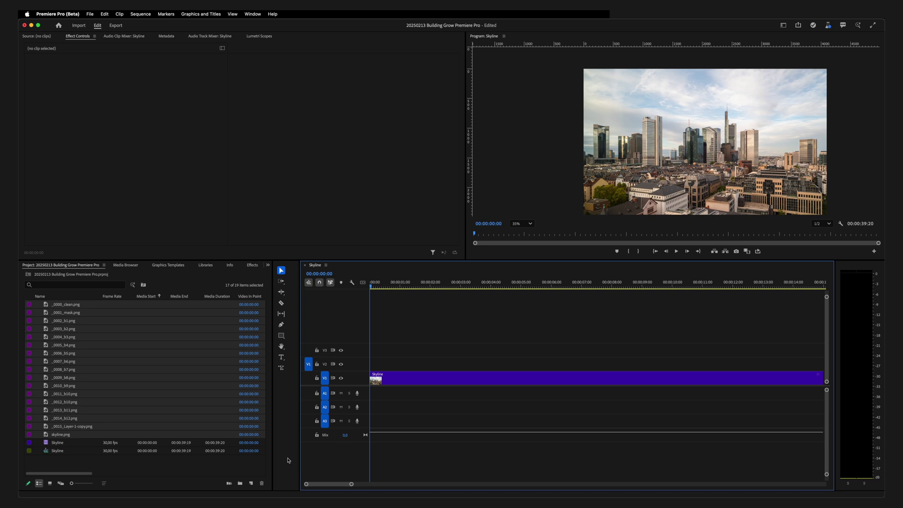
click(55, 327)
drag(52, 304, 401, 361)
Change the label colour of the _0000_clean.png clip on the timeline to Rose.
click(401, 361)
right_click(401, 362)
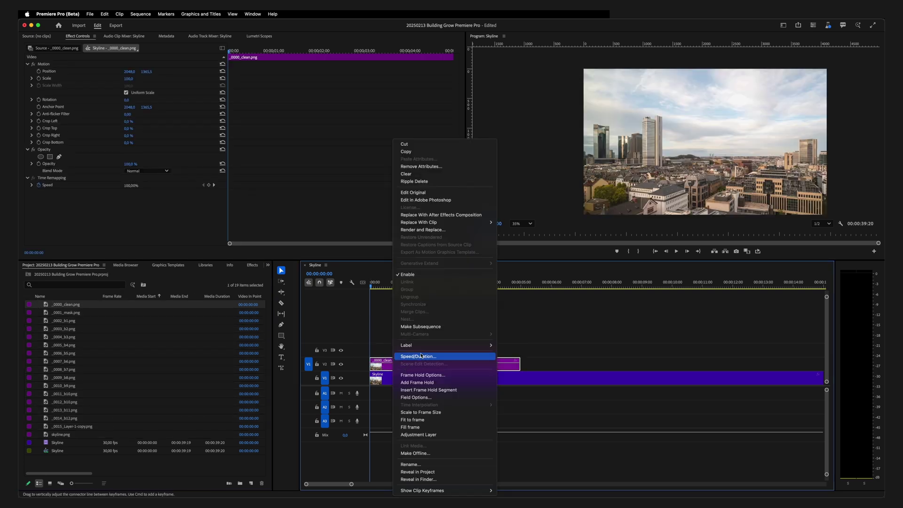
mouse_move(428, 350)
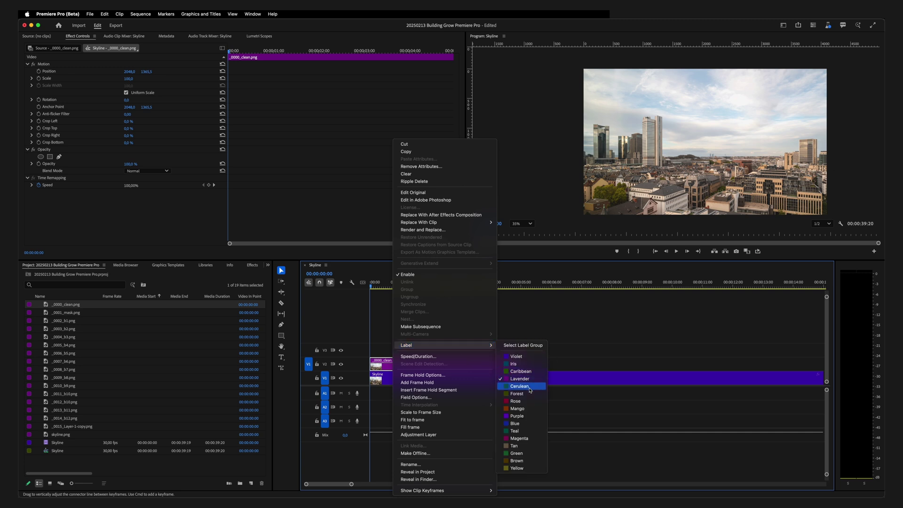
click(520, 403)
Place _0001_mask.png on track V4 at the sequence start and change its label colour to Caribbean.
drag(52, 313, 367, 336)
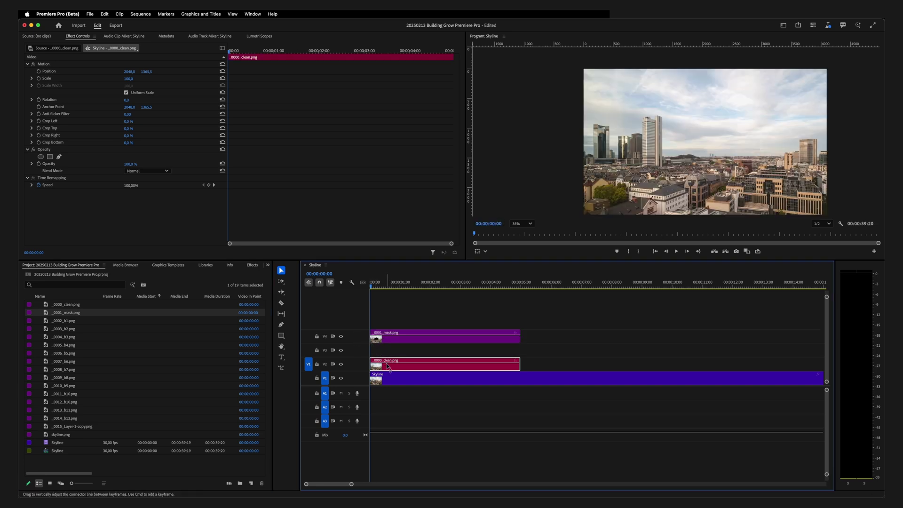
click(390, 340)
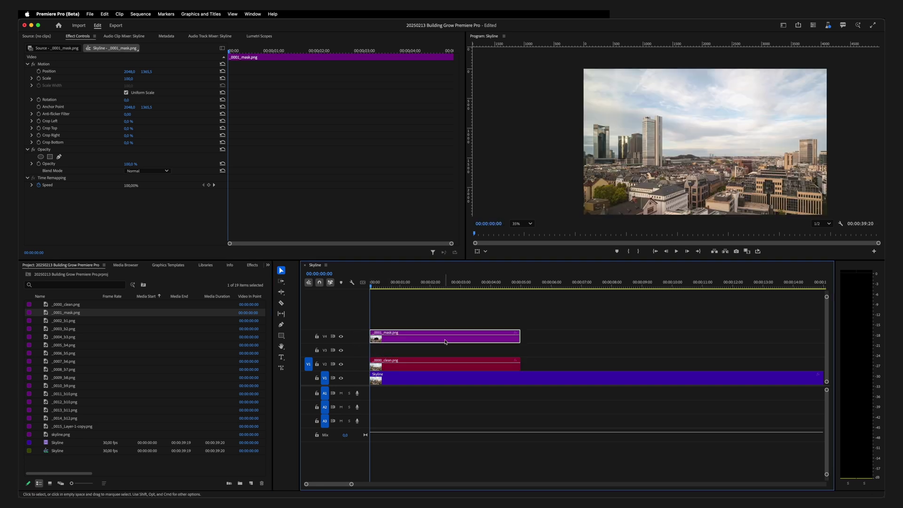
right_click(413, 341)
mouse_move(506, 345)
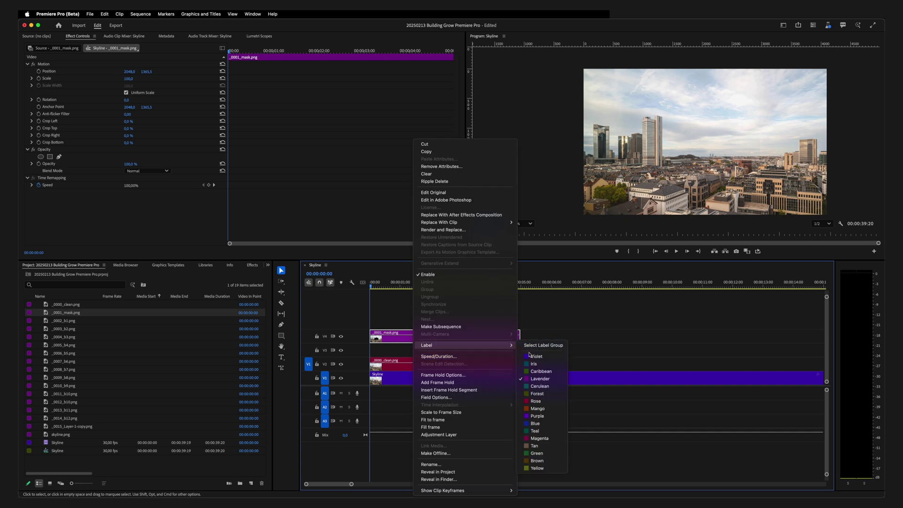
click(549, 374)
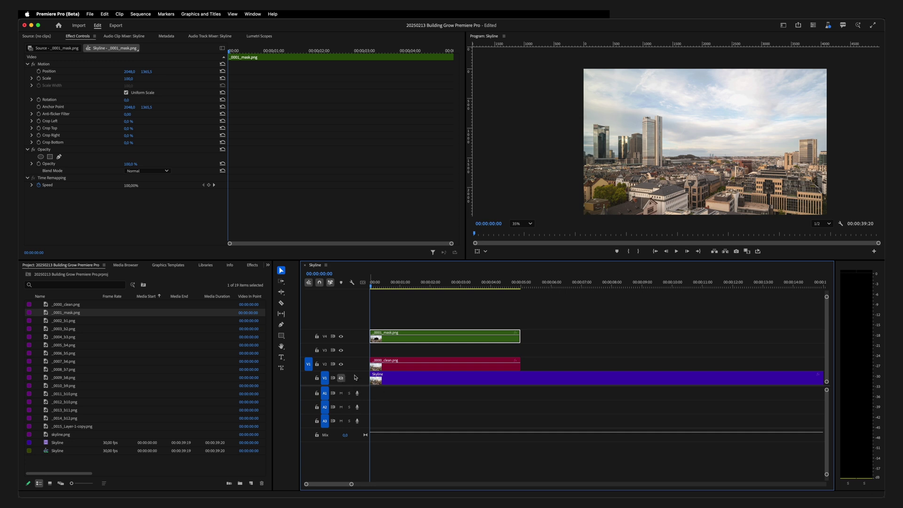
With track V1 hidden, toggle the visibility of V2 and V4 off and on to check the mask and clean plate.
click(341, 364)
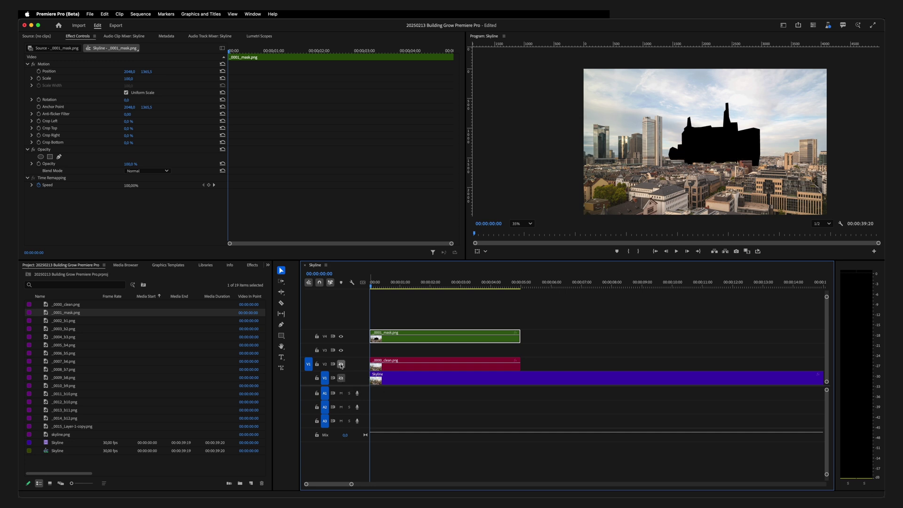
click(341, 364)
click(341, 337)
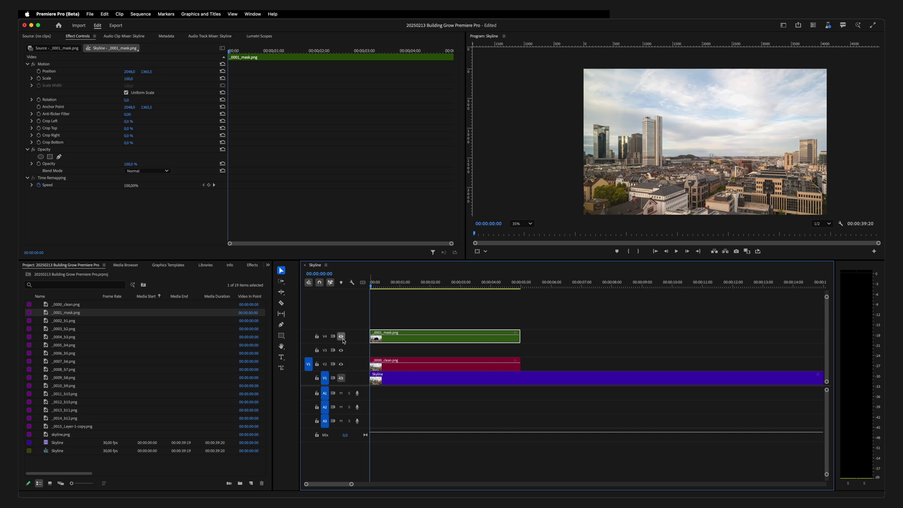
click(342, 337)
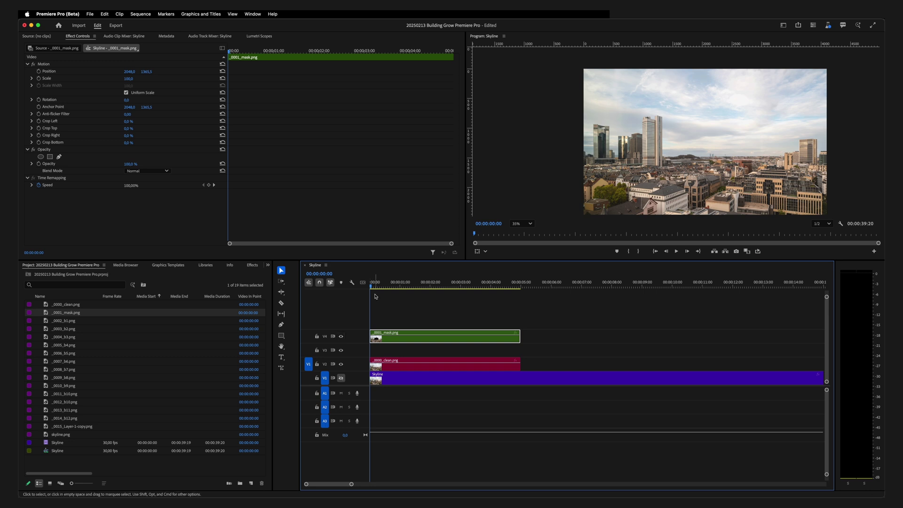
Place _0002_b1.png on track V3 at the sequence start, between the clean plate and the mask.
click(45, 322)
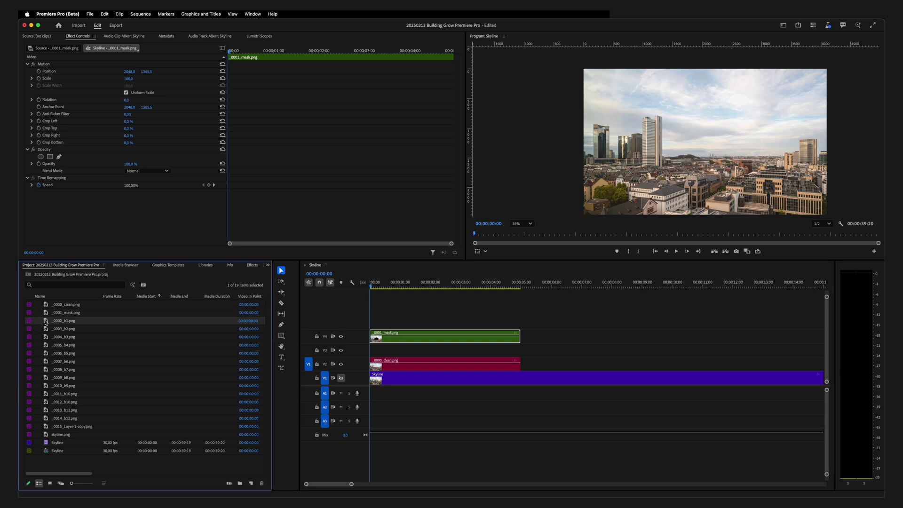
drag(46, 322, 356, 349)
click(410, 355)
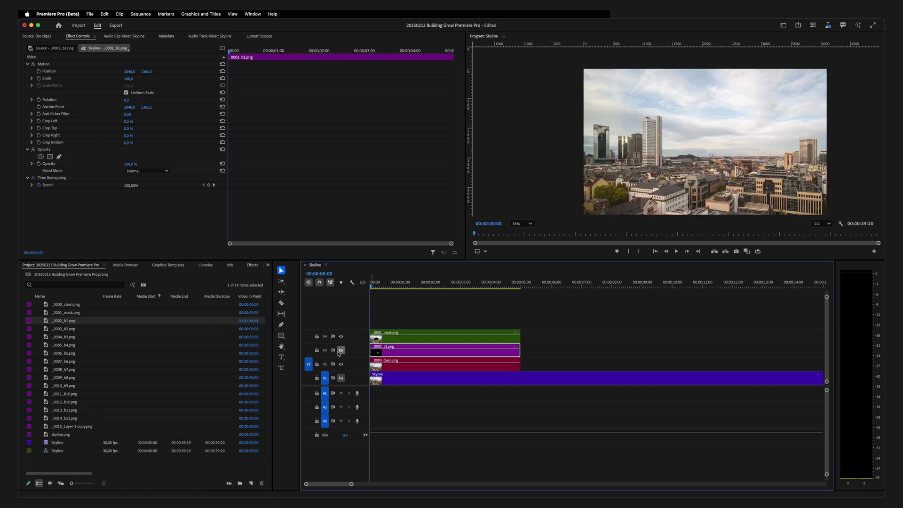
Keyframe the Position of the _0002_b1.png clip at 00:00:00:15, and at 00:00:00:00 lower the building with a vertical Position of about 2024.5.
key(=)
key(=)
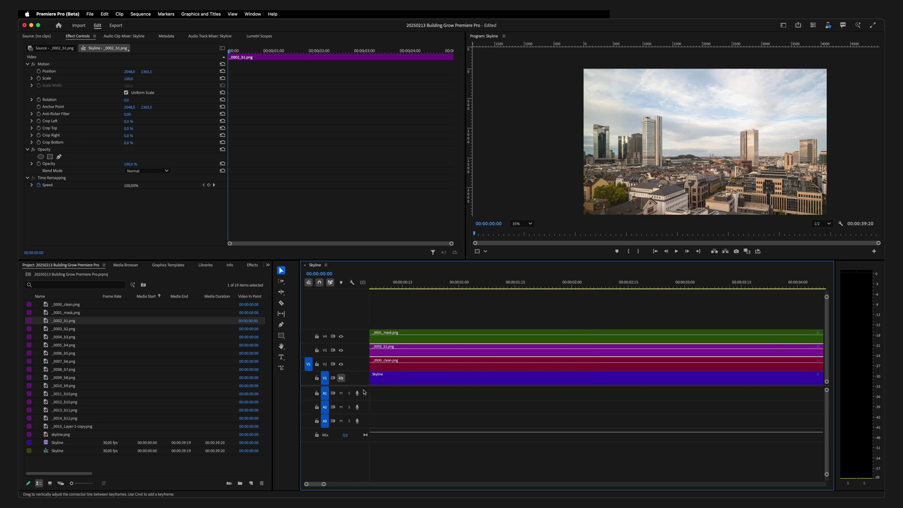
drag(318, 486, 303, 485)
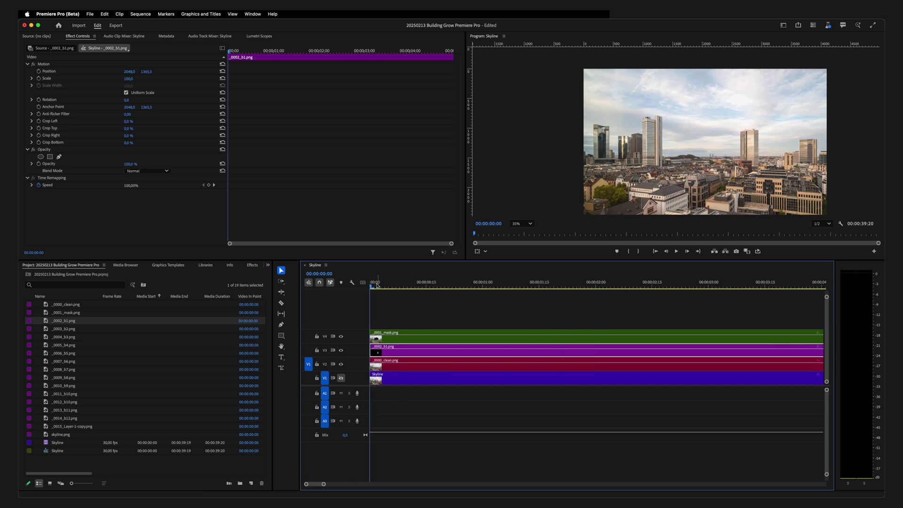
drag(375, 287, 427, 287)
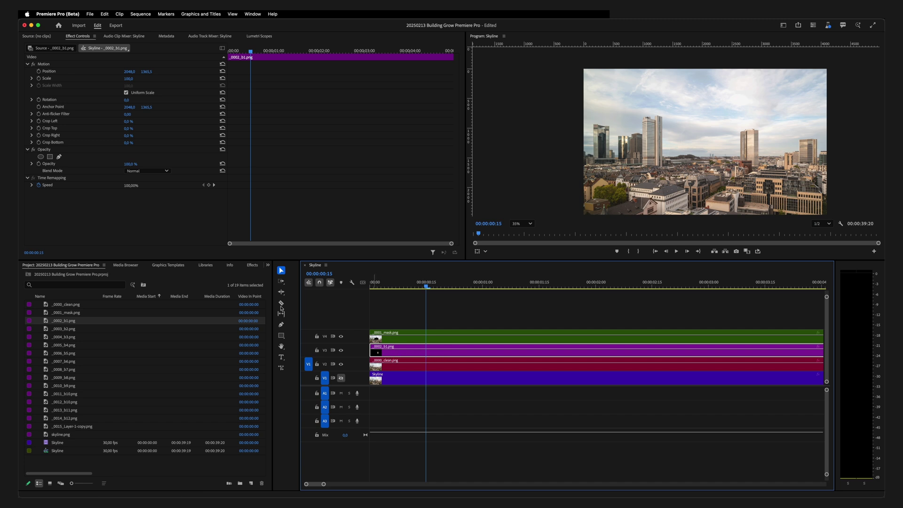
click(39, 72)
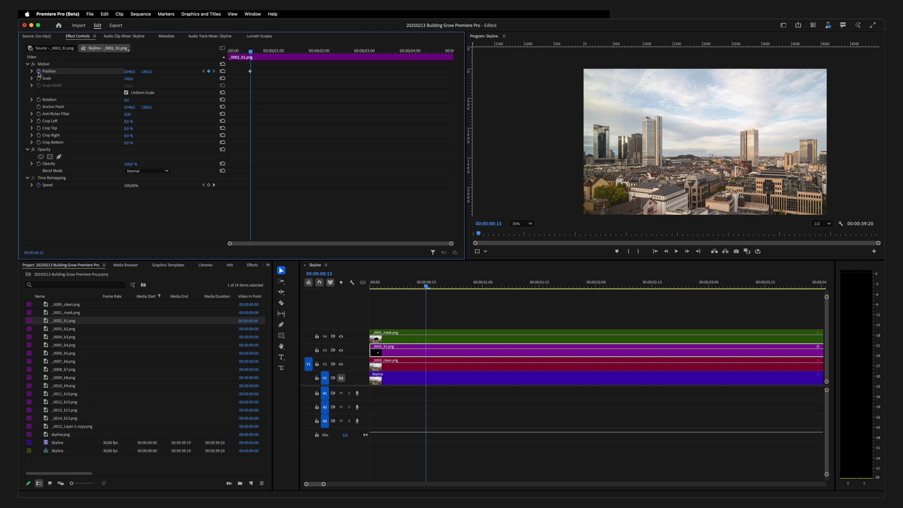
drag(250, 51, 224, 50)
drag(147, 72, 440, 71)
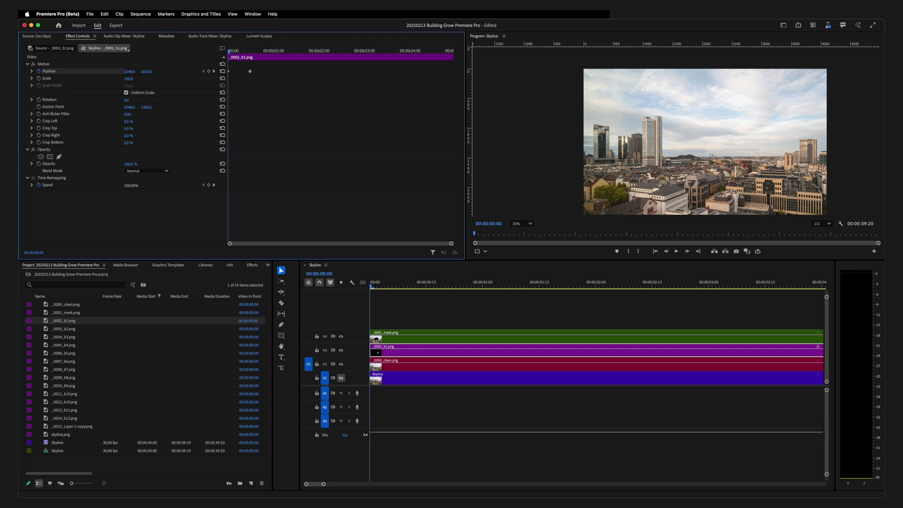
Mark roughly the first second of the sequence as the playback range and preview the rising building.
drag(410, 285, 446, 285)
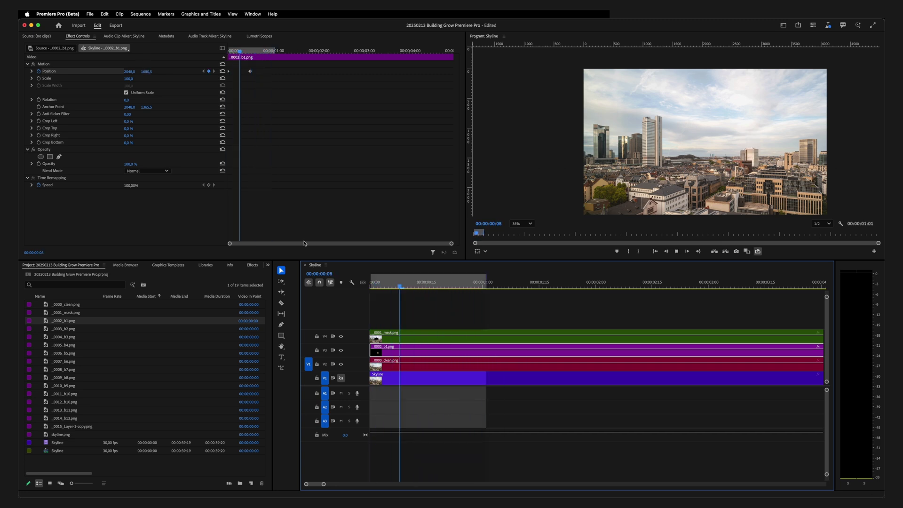
key(space)
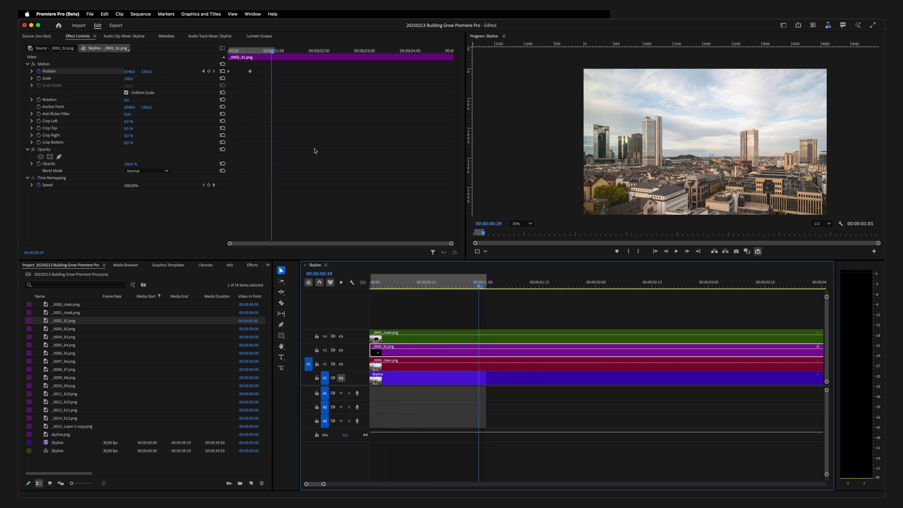
Set the temporal interpolation of both Position keyframes on the _0002_b1.png clip to Ease In.
drag(264, 82, 223, 66)
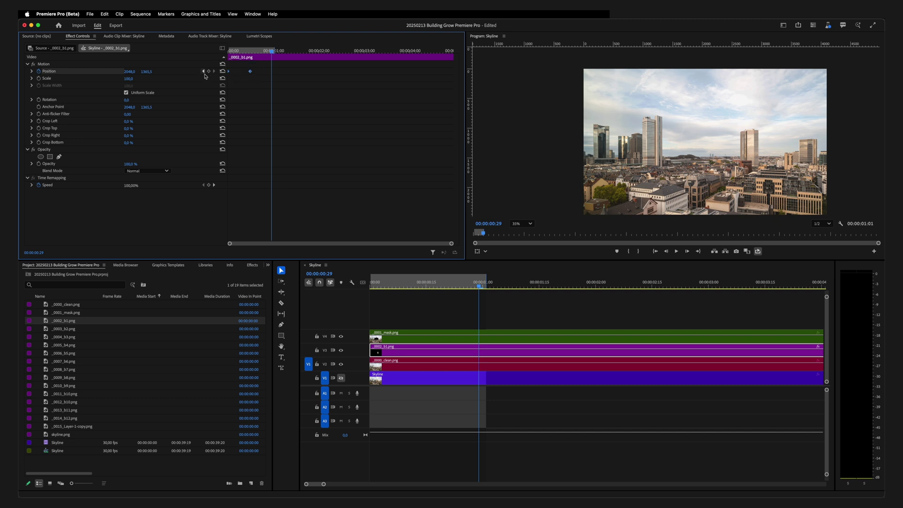
right_click(251, 72)
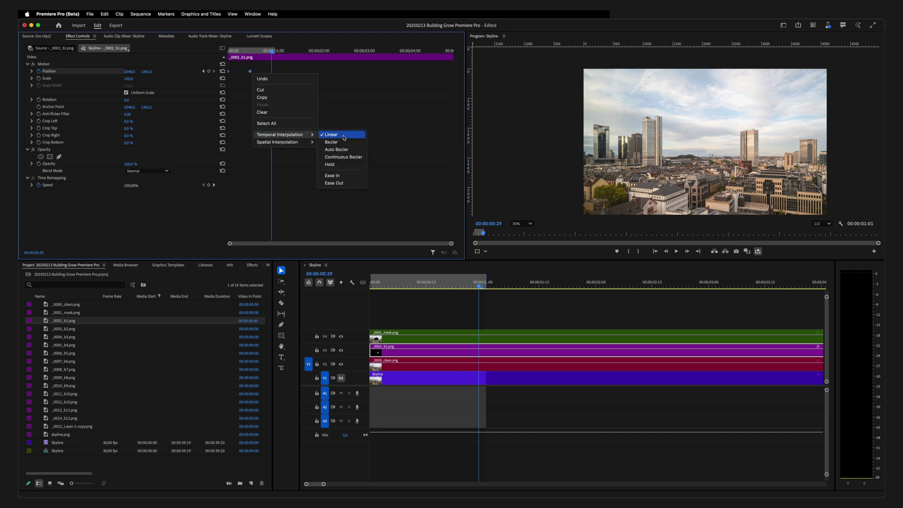
click(344, 177)
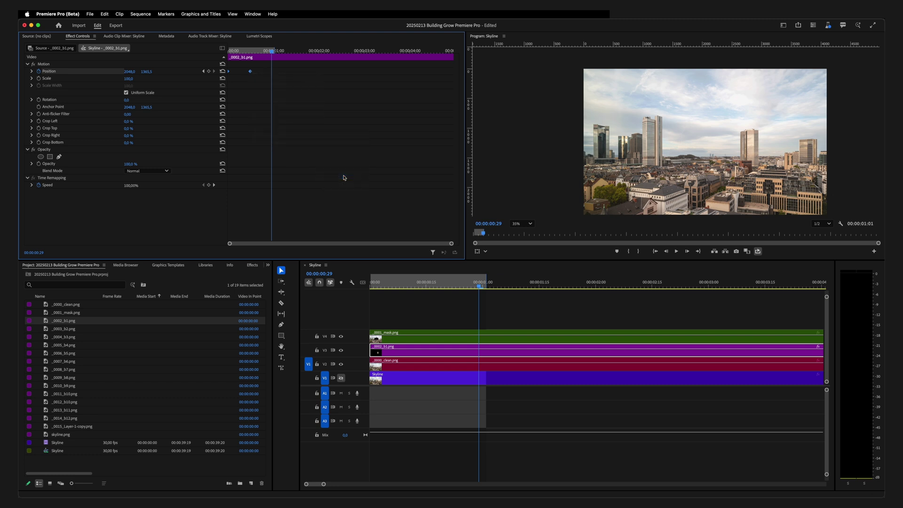
Reshape the Position velocity curve of _0002_b1.png so the building rises fast and slows down, and preview the animation.
click(32, 72)
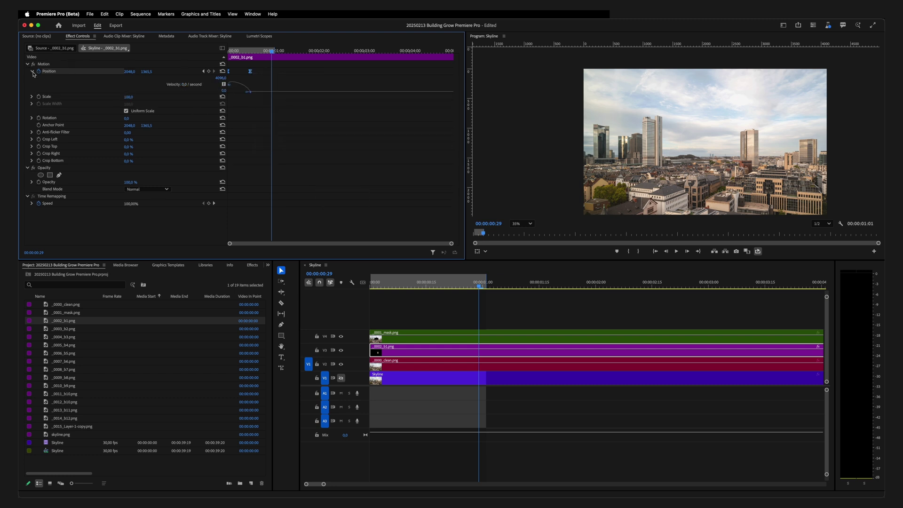
drag(239, 88, 239, 100)
click(239, 93)
click(250, 71)
key(space)
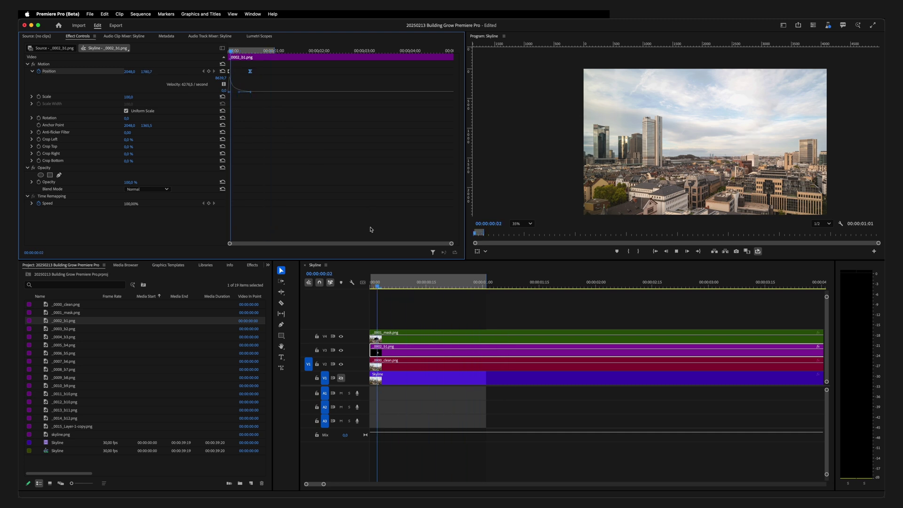
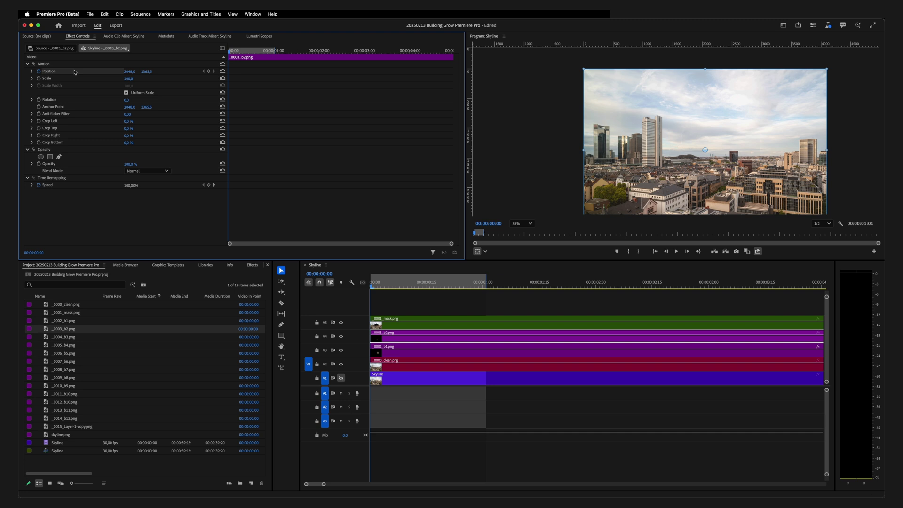
Paste the copied Position keyframes onto _0003_b2.png at the start of the sequence and preview the building's rise.
key(space)
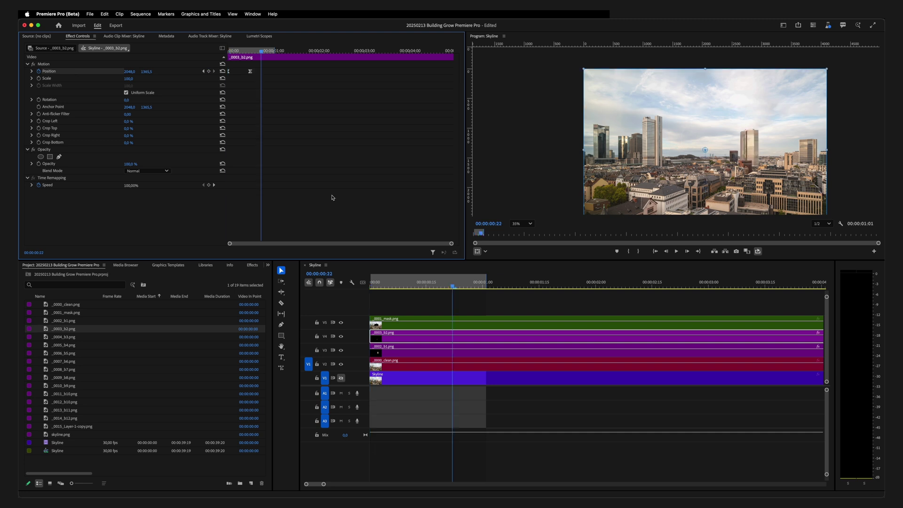
click(377, 283)
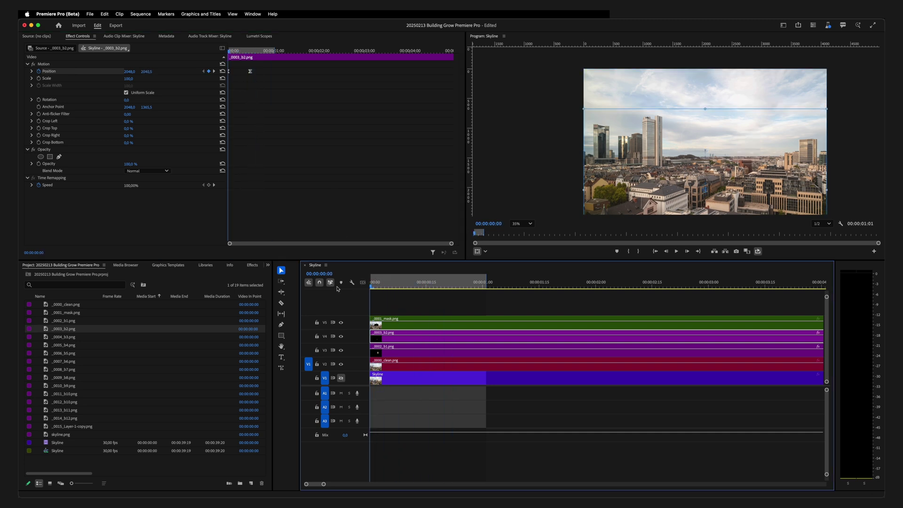
Move the _0001_mask.png clip up to track V6 and place _0004_b3.png beneath it on V5 at the sequence start.
click(422, 328)
drag(413, 329, 413, 315)
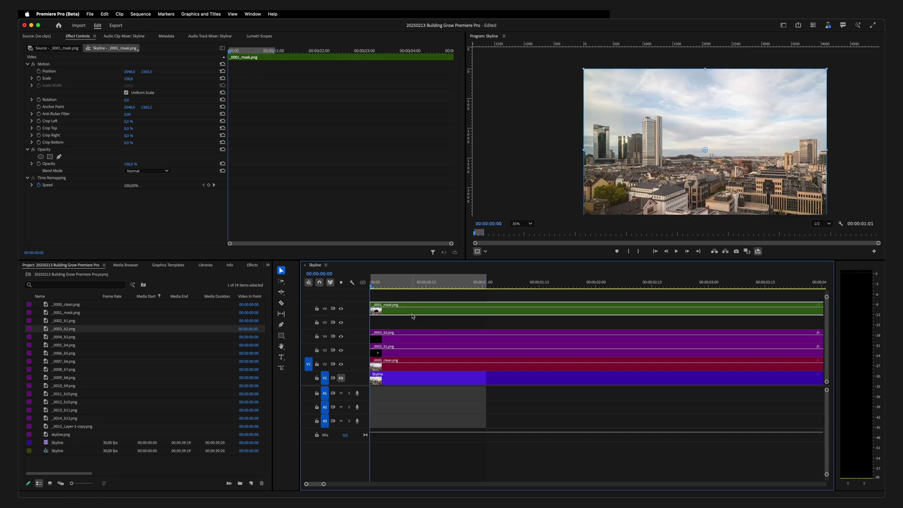
drag(50, 339, 376, 324)
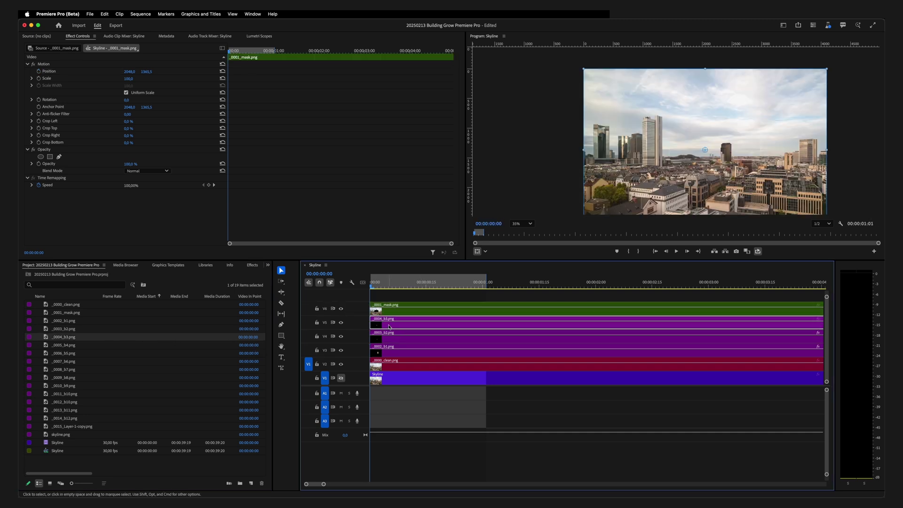
Compare the view around the _0004_b3.png building with track V5 hidden and shown while the building behind it is rising.
scroll(766, 158, up, 5)
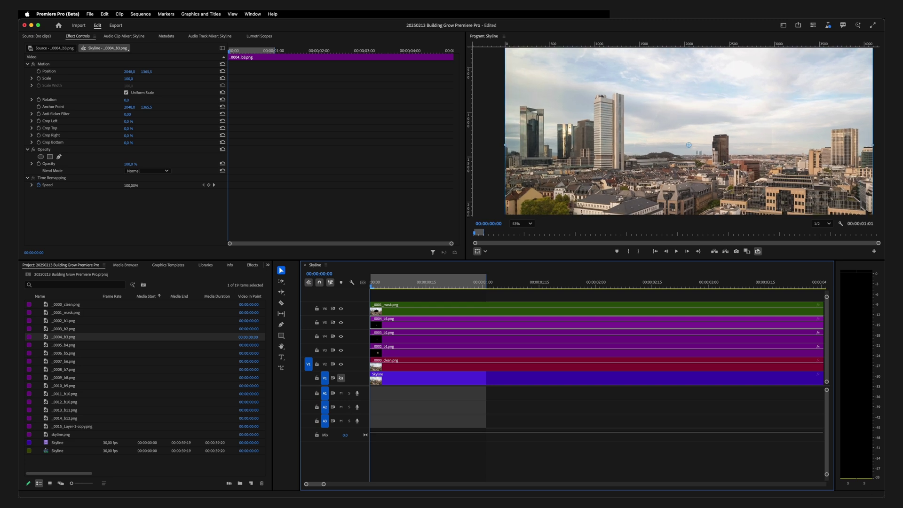
scroll(723, 164, up, 1)
drag(373, 285, 392, 287)
click(341, 322)
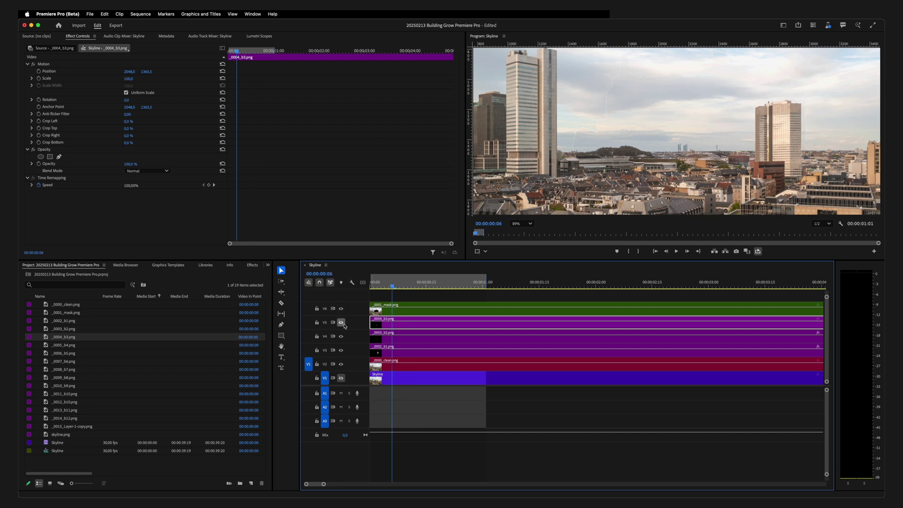
click(341, 323)
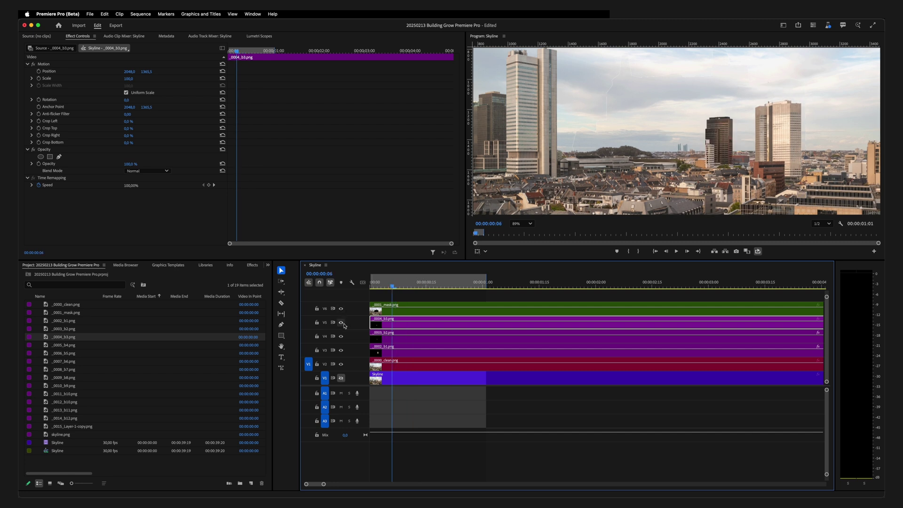
Move the mask clip up to V7 and restack _0003_b2.png on V6, above _0004_b3.png.
click(403, 331)
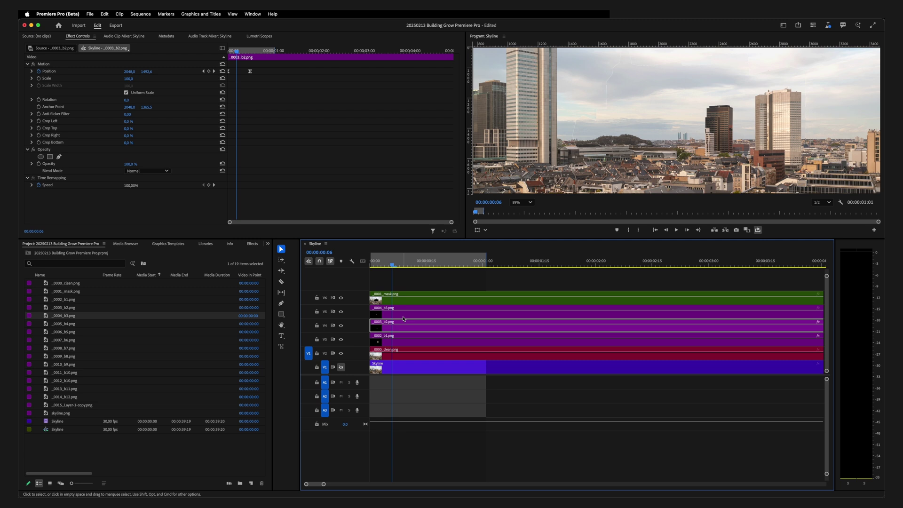
drag(408, 304, 405, 286)
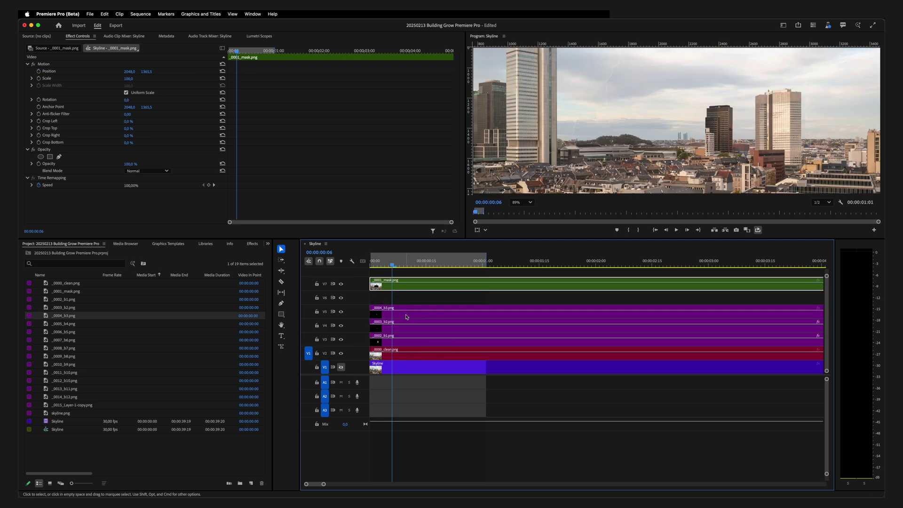
click(403, 328)
drag(403, 328, 403, 302)
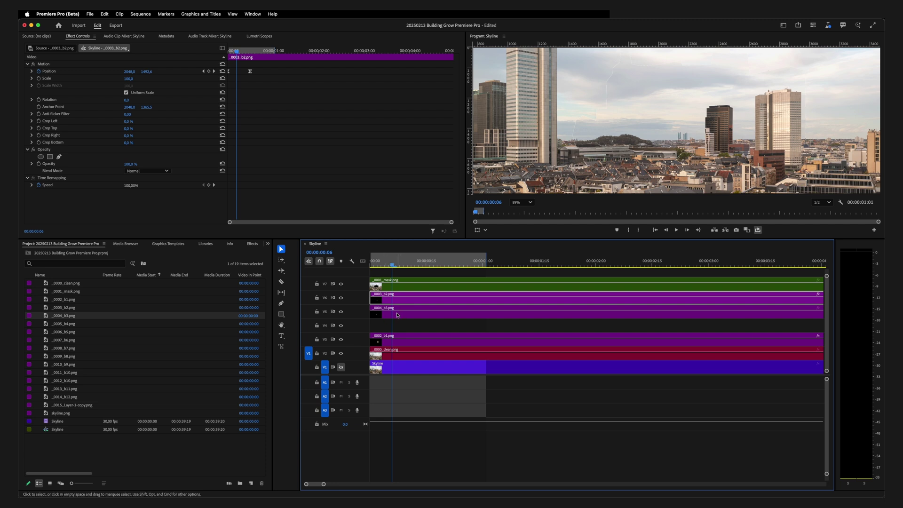
Paste the Position keyframes onto _0004_b3.png at 00:00:00:00 and preview the rising buildings.
mouse_move(391, 266)
mouse_down()
mouse_move(411, 265)
mouse_move(375, 266)
mouse_move(418, 266)
mouse_move(353, 267)
mouse_move(410, 266)
mouse_move(374, 267)
mouse_up()
scroll(679, 139, up, 5)
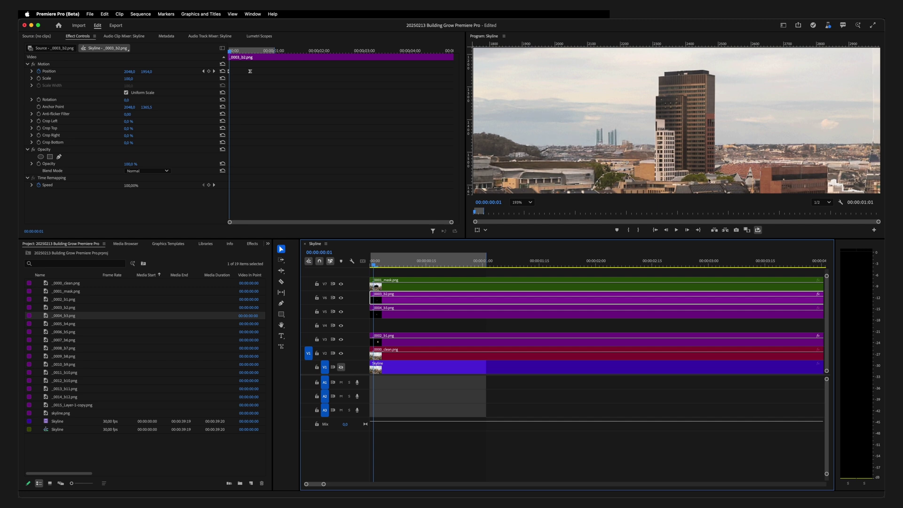
click(714, 91)
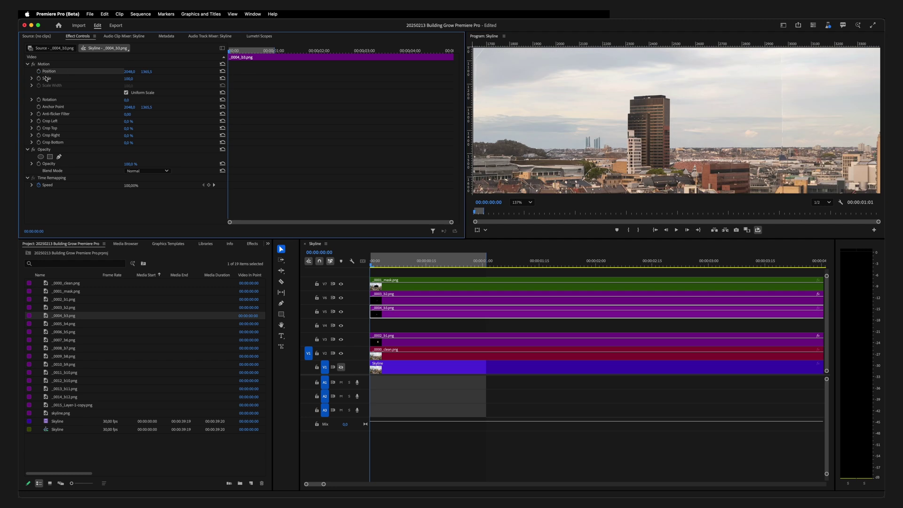
click(39, 72)
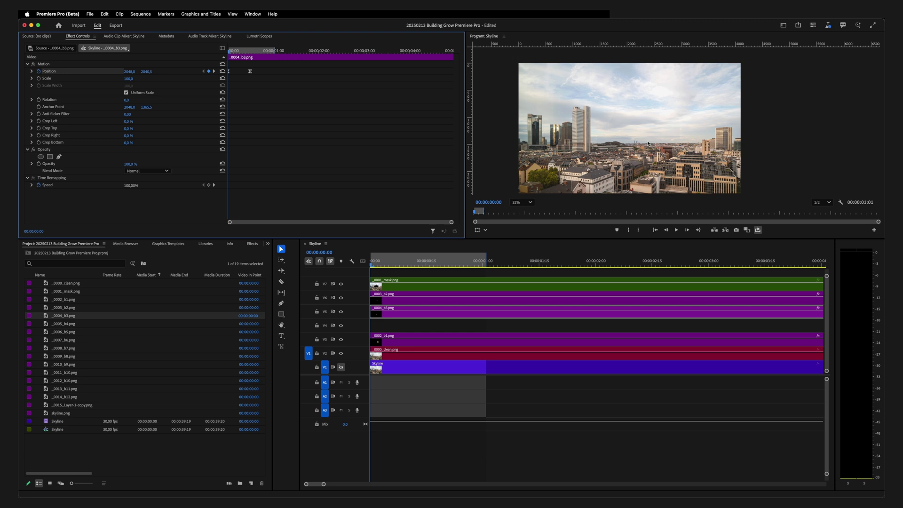
key(space)
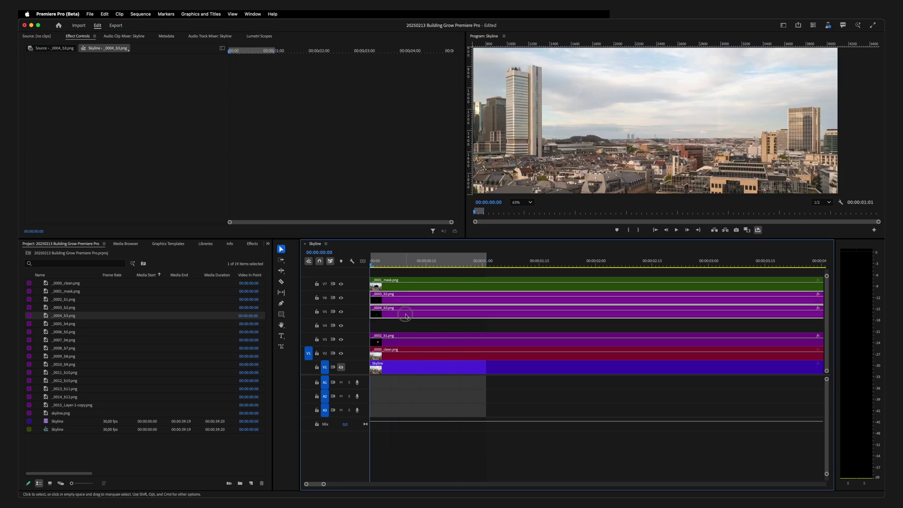
Shift the _0003_b2.png and _0004_b3.png clips down one track and place _0005_b4.png on V6 beneath the mask.
drag(406, 316, 405, 330)
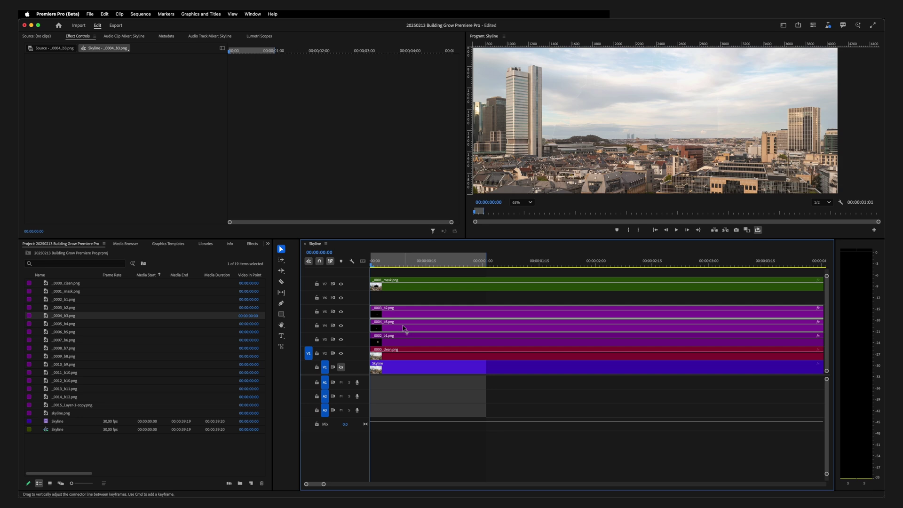
click(46, 324)
drag(223, 319, 390, 295)
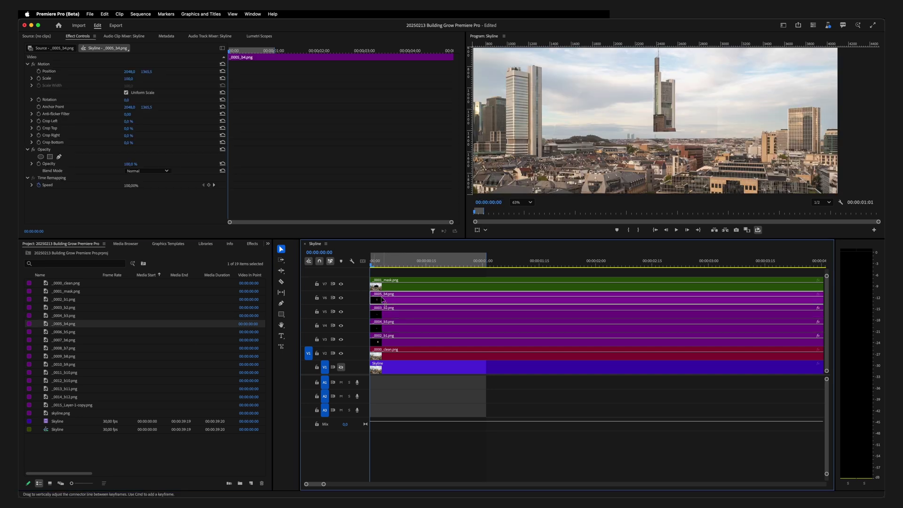
Paste the Position keyframes onto _0005_b4.png and adjust its vertical Position at 00:00:00:00 to lower the tower's exposed tip.
click(39, 71)
key(super+v)
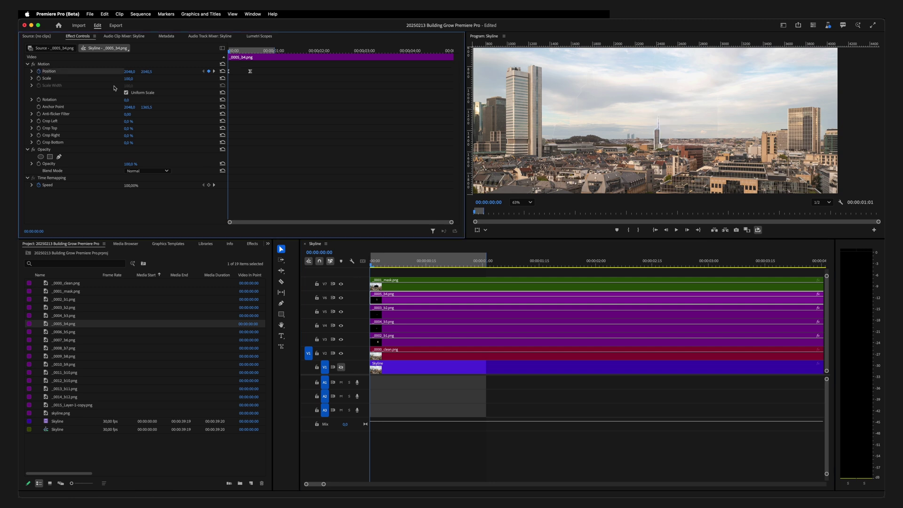
click(412, 294)
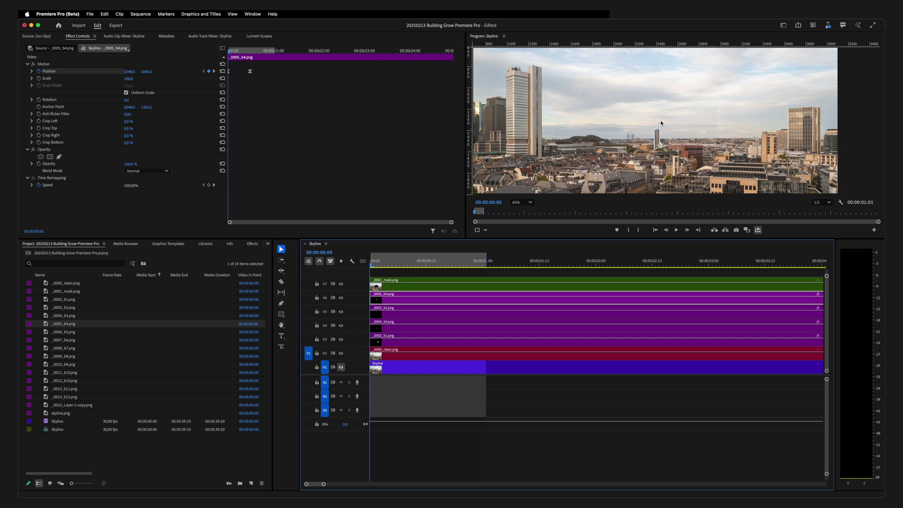
drag(256, 50, 220, 50)
drag(144, 73, 147, 74)
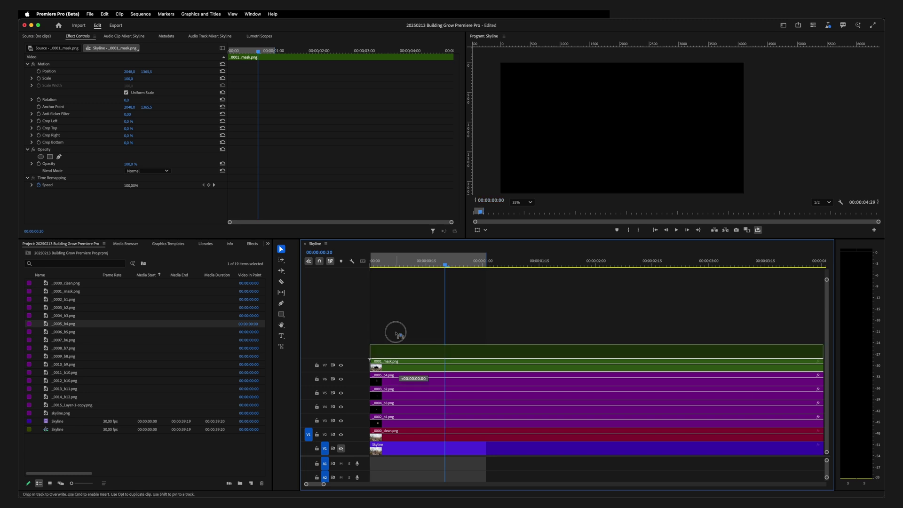
Place _0006_b5.png on V7 beneath the mask and give it the Position keyframes from 00:00:00:00.
click(128, 334)
drag(128, 334, 351, 362)
click(340, 365)
drag(379, 266, 369, 271)
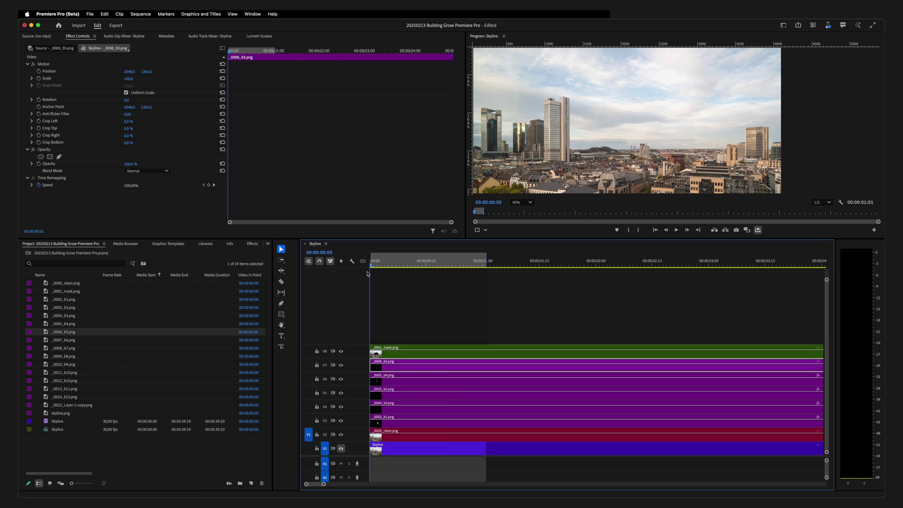
click(40, 72)
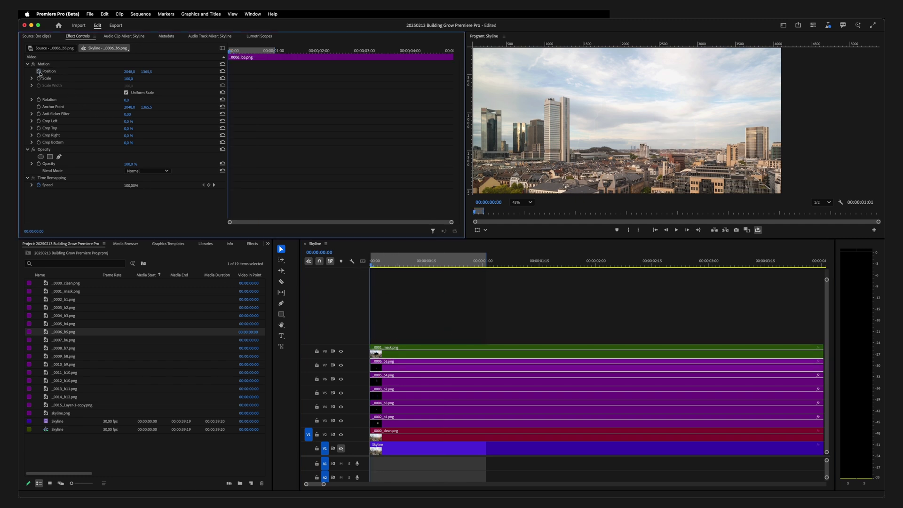
Preview the full growing skyline and shift both Position keyframes of _0014_b12.png slightly later.
key(space)
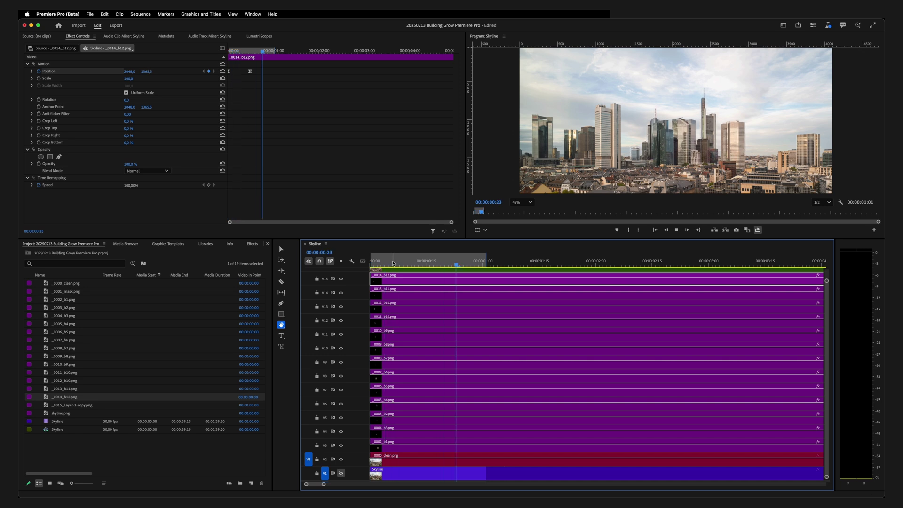
key(space)
mouse_move(415, 263)
mouse_down()
mouse_move(400, 264)
mouse_move(426, 264)
mouse_up()
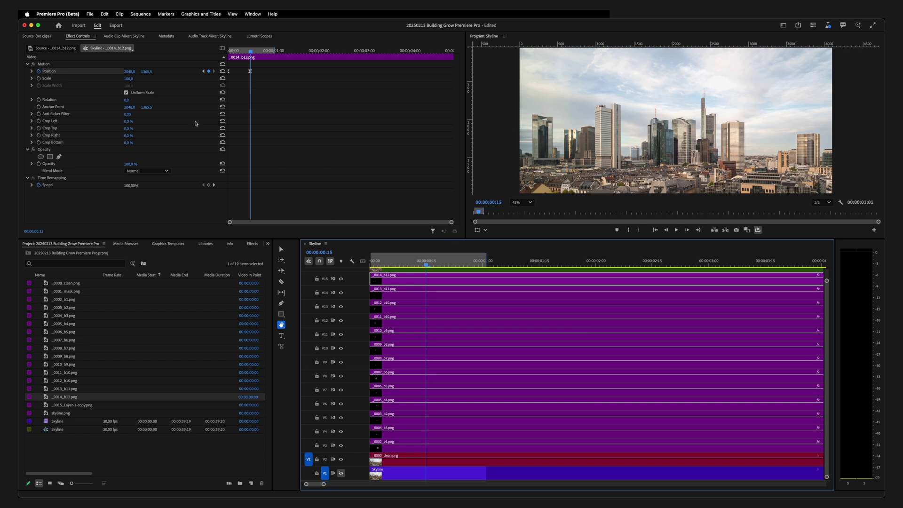
click(250, 72)
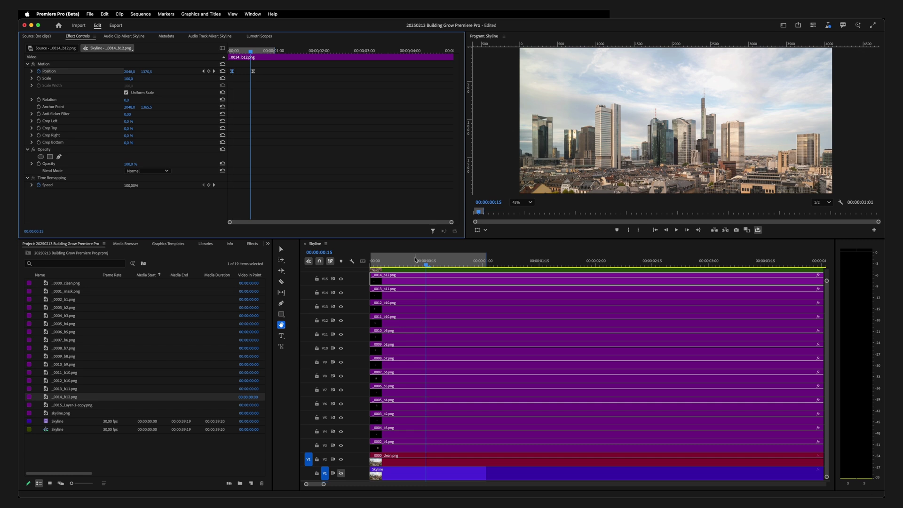
Select the _0013_b11.png clip and offset its Position keyframes in time from the other buildings.
click(416, 295)
key(v)
click(416, 295)
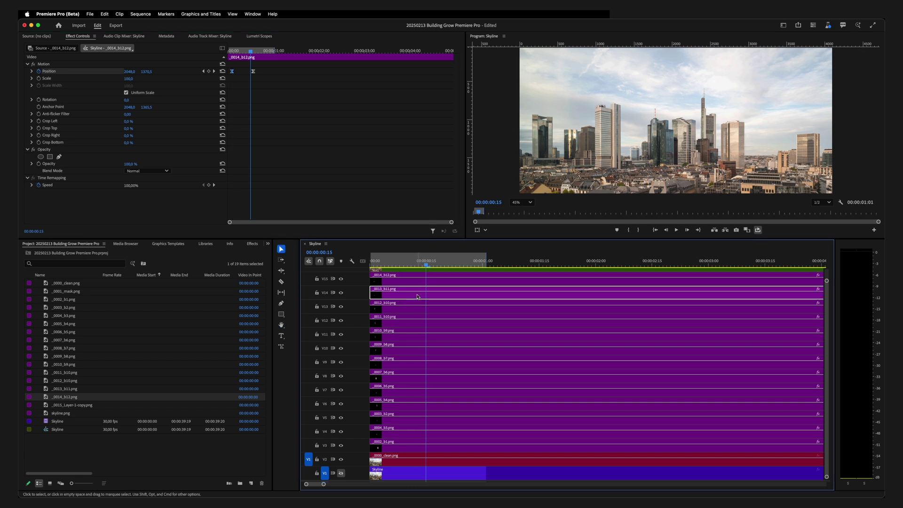
click(245, 71)
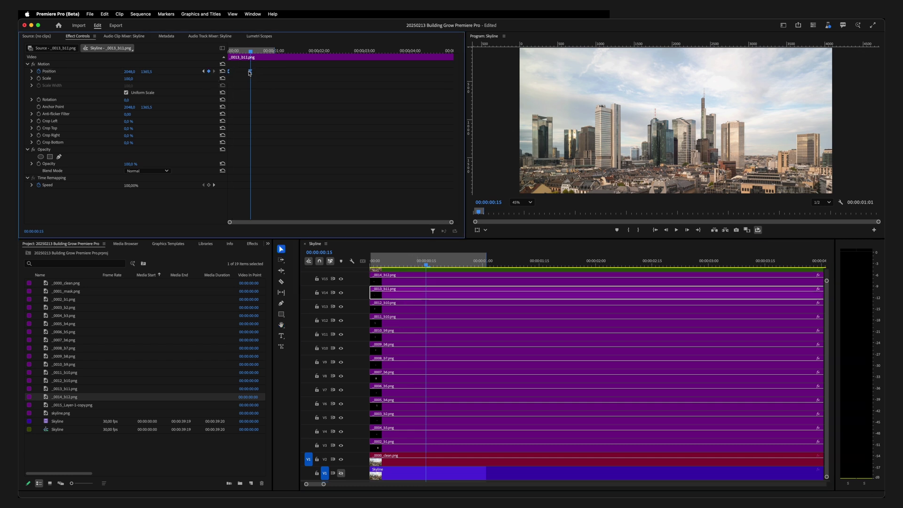
mouse_move(251, 68)
mouse_down()
mouse_move(217, 78)
mouse_move(256, 74)
mouse_up()
Move the first Position keyframe of _0012_b10.png to about 00:00:00:03 and the last one of _0011_b10.png to about 00:00:00:13.
click(419, 305)
click(232, 72)
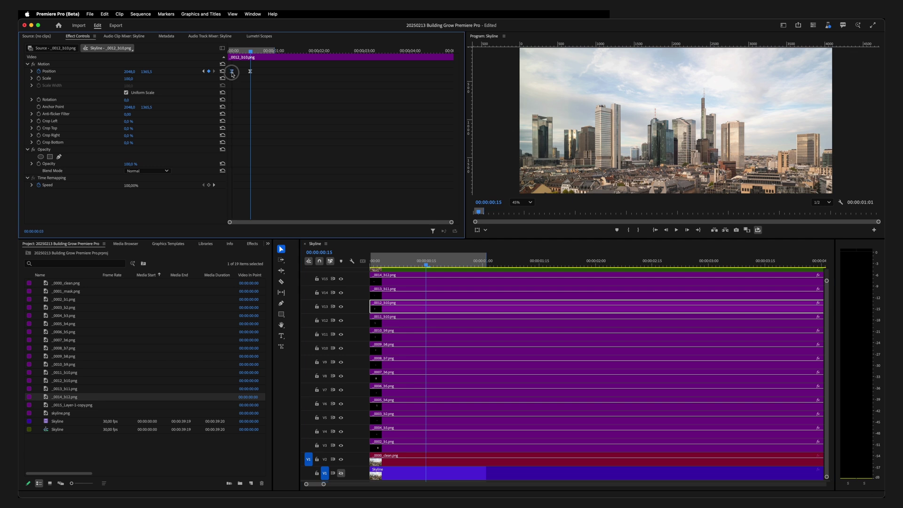
click(413, 320)
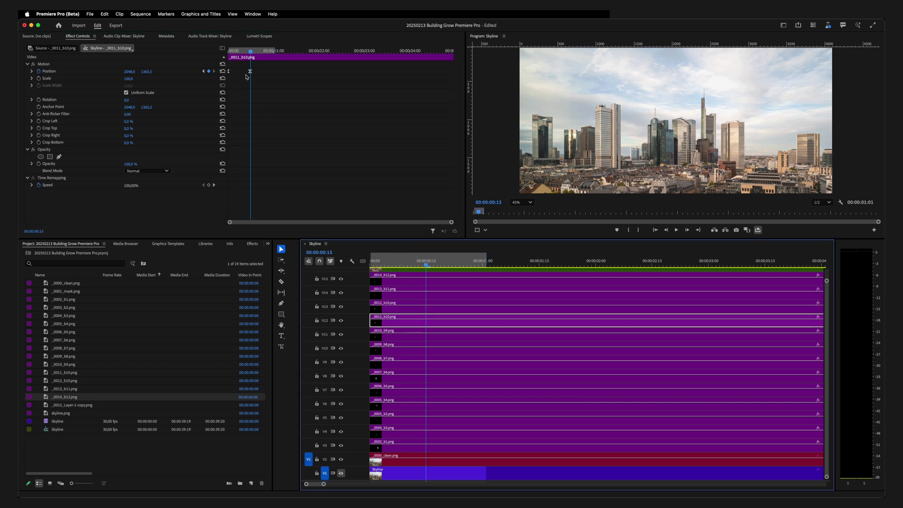
click(250, 73)
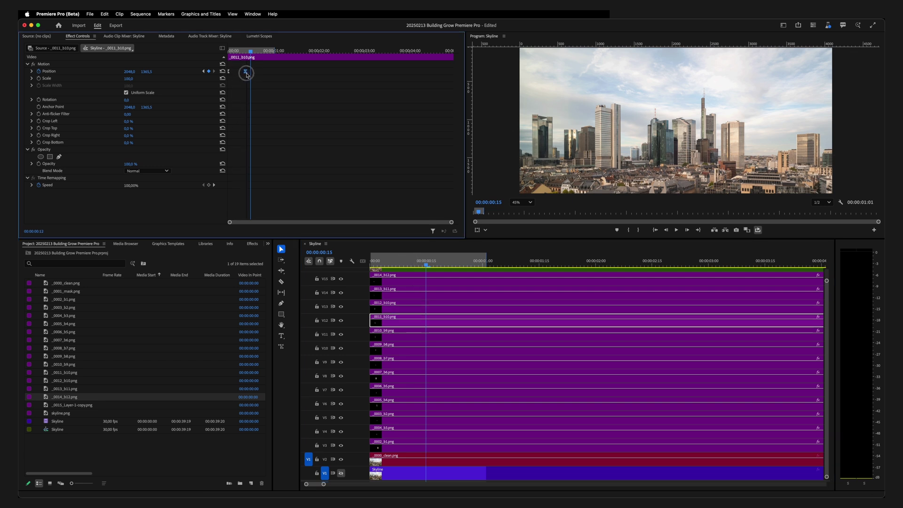
Offset the starting Position keyframes of _0010_b9.png and _0009_b8.png to vary the buildings' timing.
click(420, 339)
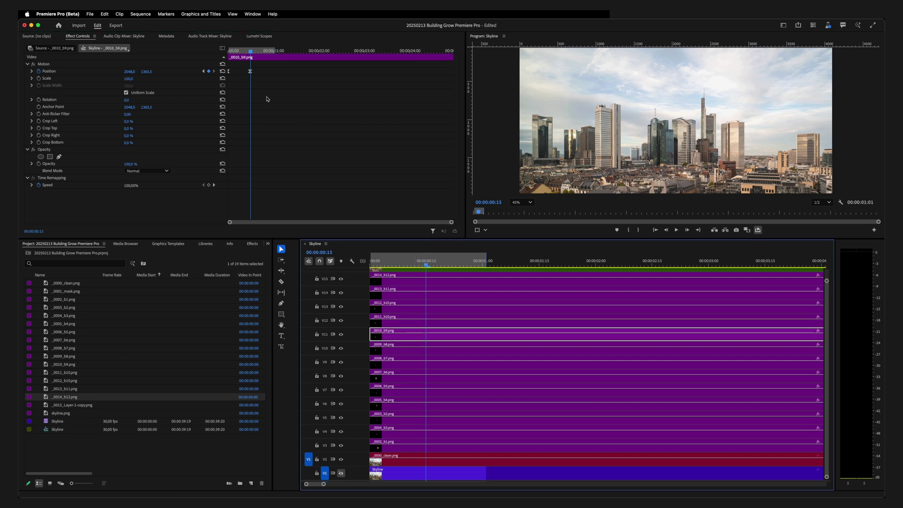
click(230, 72)
click(413, 351)
click(231, 72)
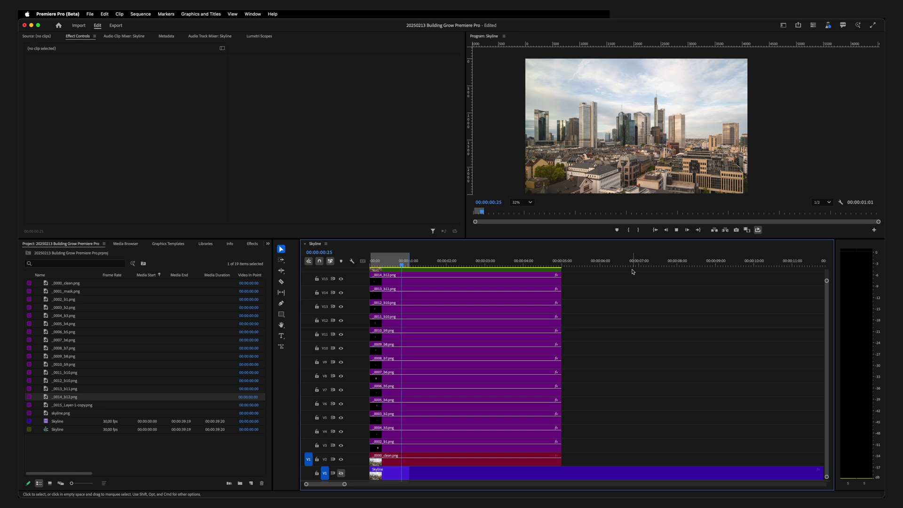
Swap the stacking order of _0007_b6.png and _0009_b8.png, putting _0007_b6.png on V10 and _0009_b8.png on V8, and check the overlap.
click(380, 262)
drag(380, 262, 385, 266)
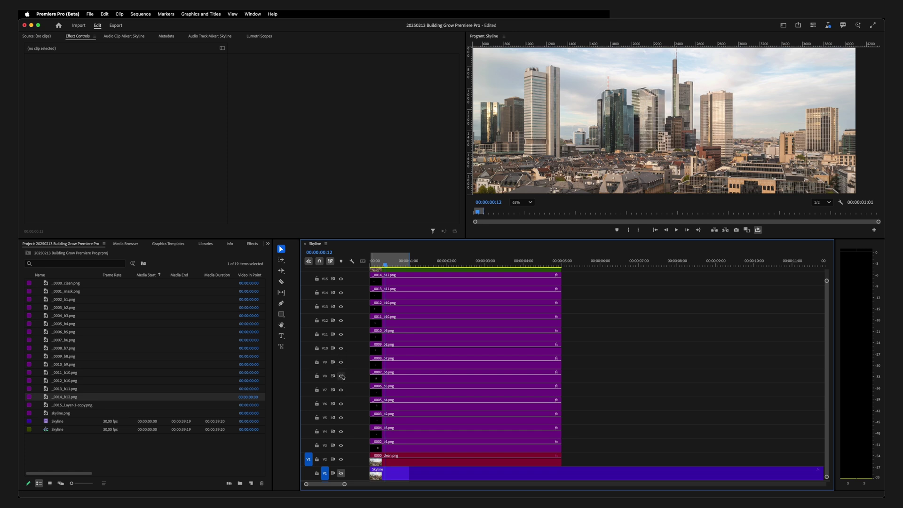
click(413, 378)
drag(407, 353, 609, 347)
drag(505, 381, 507, 351)
drag(600, 356, 407, 376)
mouse_move(376, 262)
mouse_down()
mouse_move(395, 265)
mouse_move(370, 265)
mouse_move(386, 268)
mouse_up()
Search the effects for "direc" and apply Directional Blur to the _0002_b1.png clip.
click(397, 279)
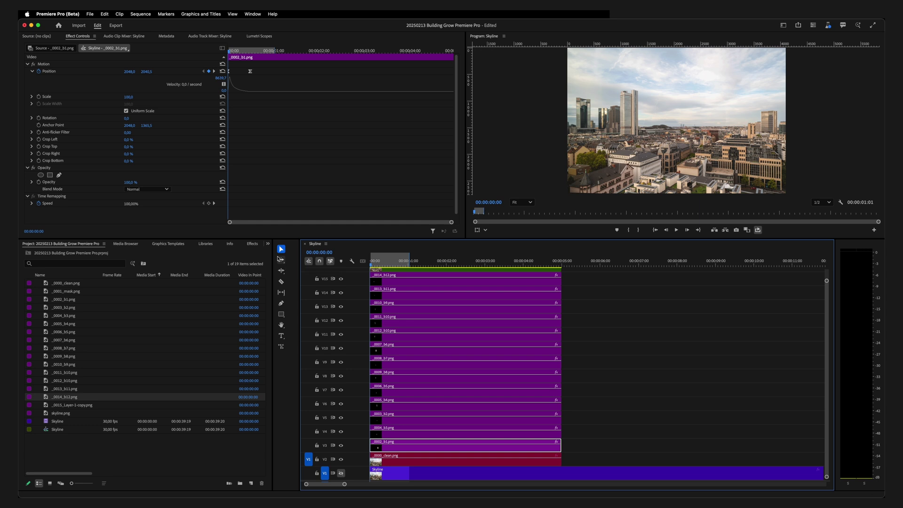
click(252, 244)
triple_click(58, 255)
text(direc)
double_click(43, 316)
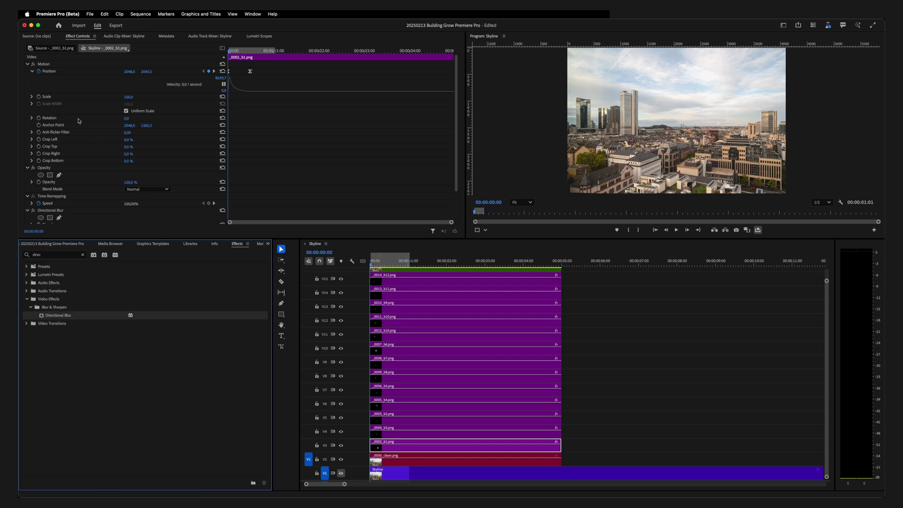
scroll(155, 169, down, 3)
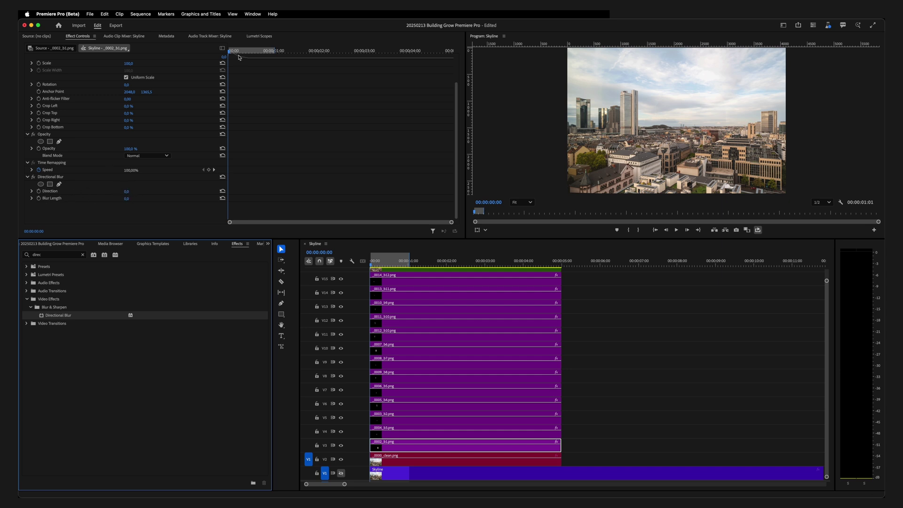
Add a Blur Length keyframe of 20 at the start of the _0002_b1.png clip's Directional Blur.
drag(237, 52, 219, 50)
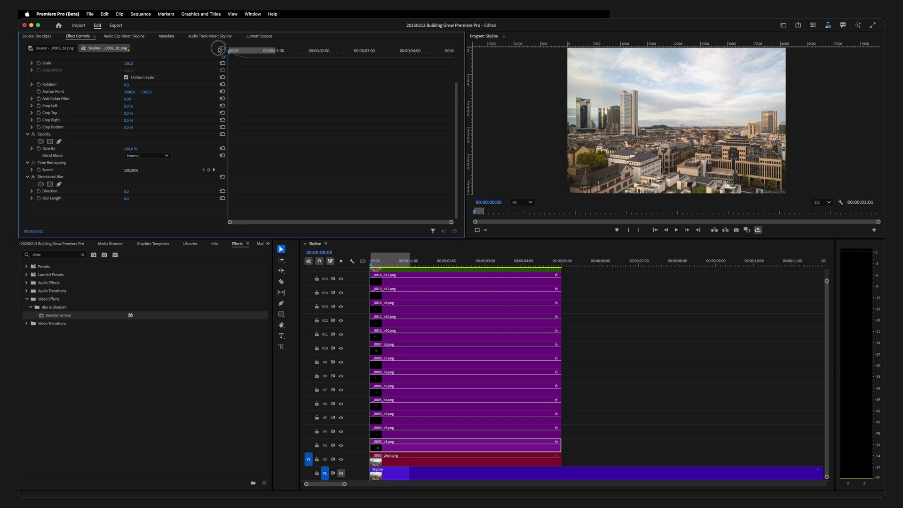
click(39, 199)
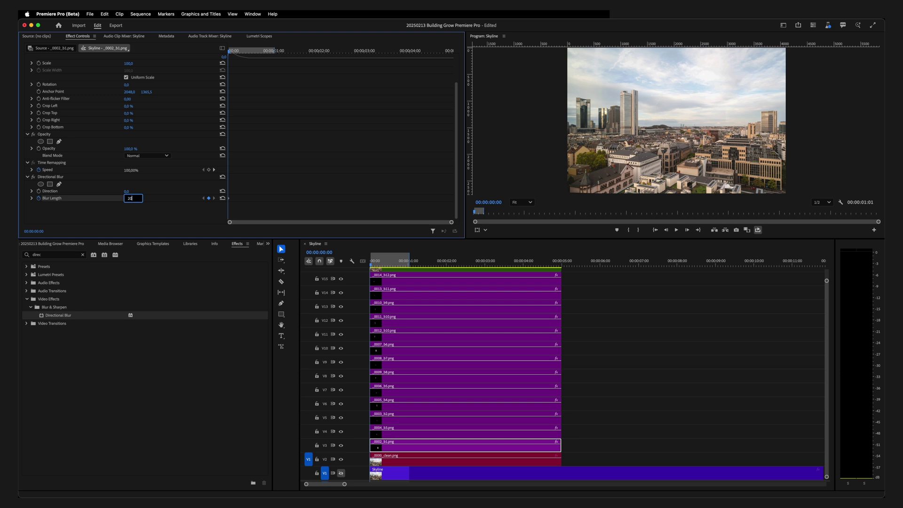
key(Return)
Keyframe Blur Length at 0 on the last Position keyframe, 00:00:00:15, and ease in that blur keyframe.
scroll(250, 134, up, 3)
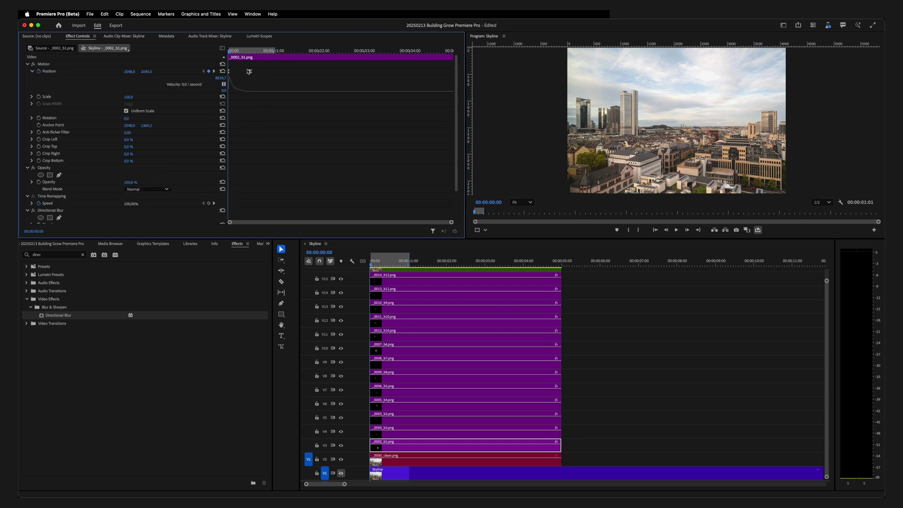
click(252, 50)
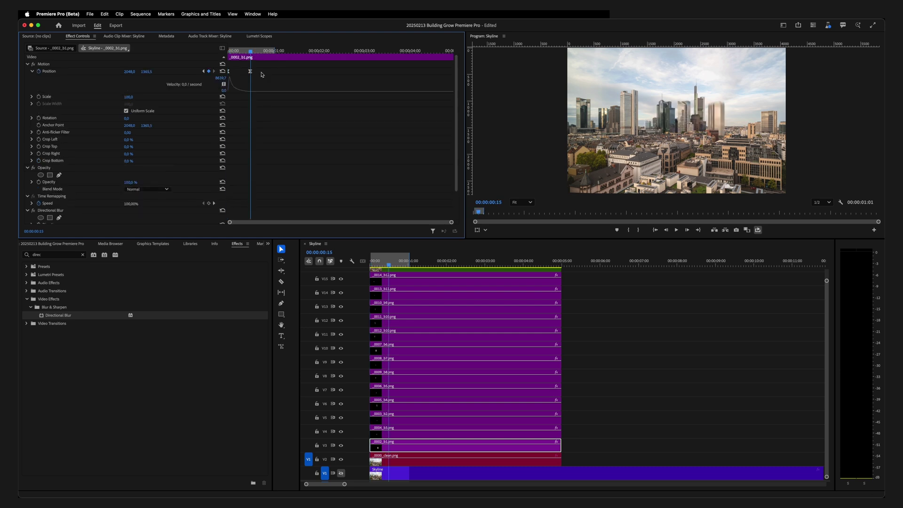
scroll(271, 151, down, 2)
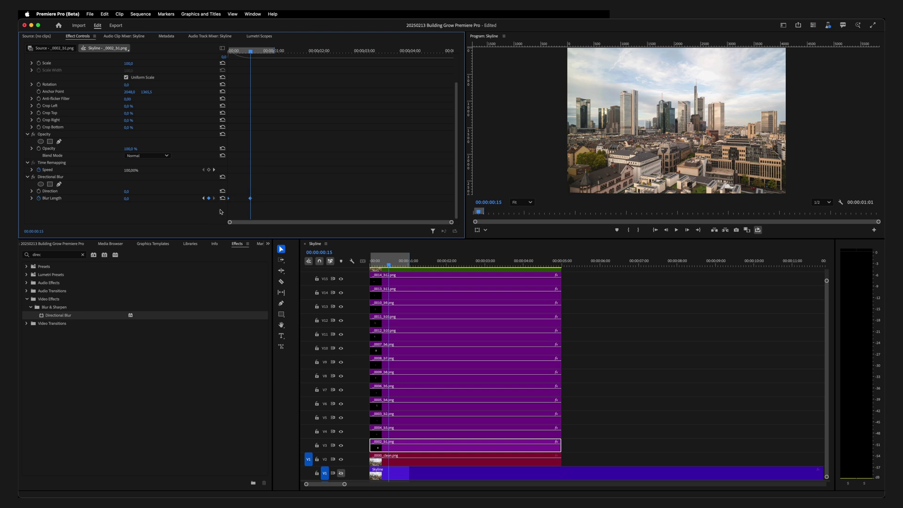
right_click(250, 199)
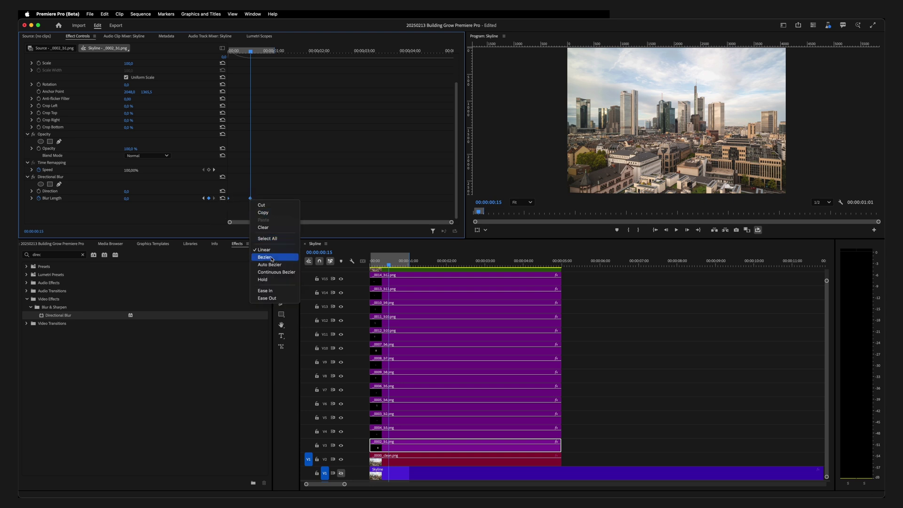
click(271, 292)
Play and scrub the first frames of the building animation, examining the directional blur up close in the preview.
click(339, 267)
key(space)
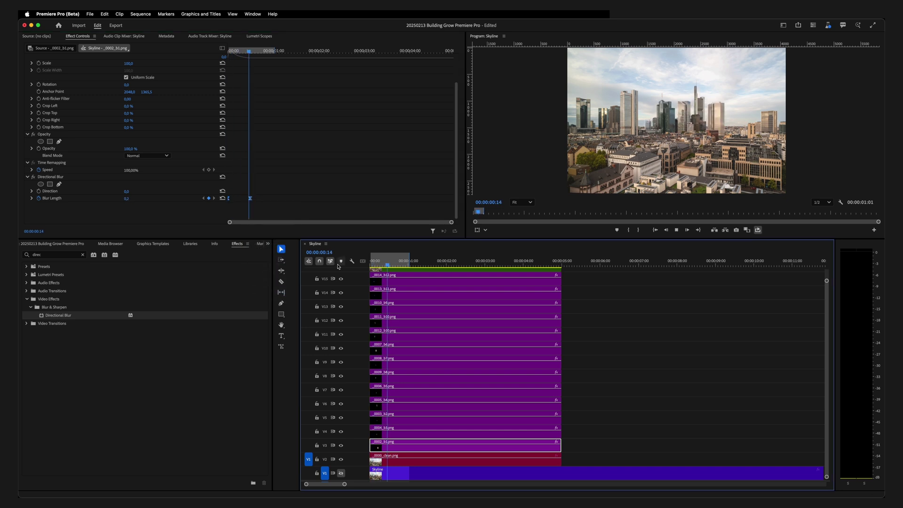
click(387, 262)
drag(387, 262, 376, 262)
scroll(746, 109, up, 3)
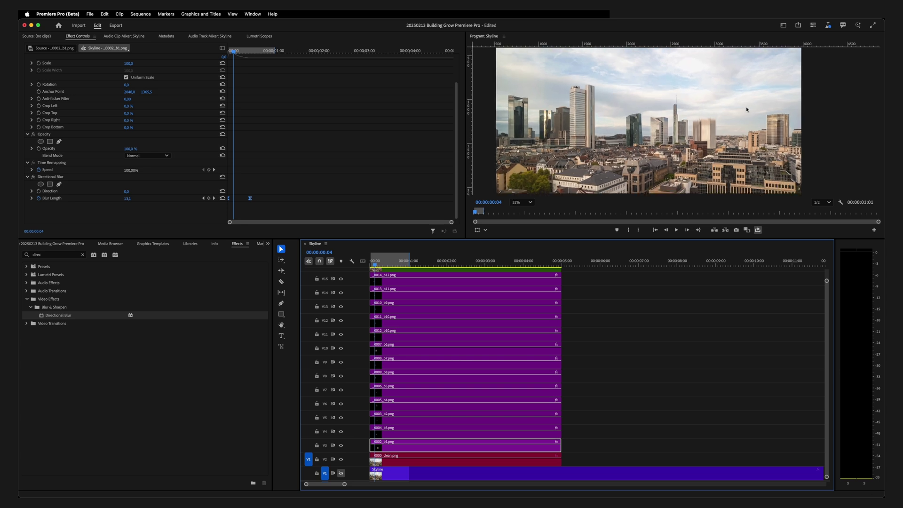
scroll(737, 122, up, 2)
drag(375, 263, 370, 263)
scroll(584, 137, down, 5)
drag(569, 139, 626, 137)
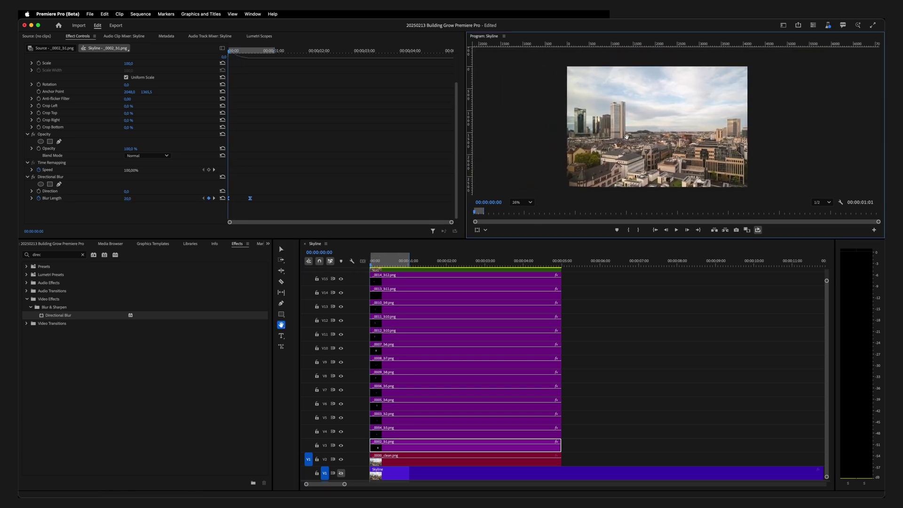
Copy the keyframed Directional Blur effect from _0002_b1.png and paste it onto the _0004_b3.png clip.
click(54, 178)
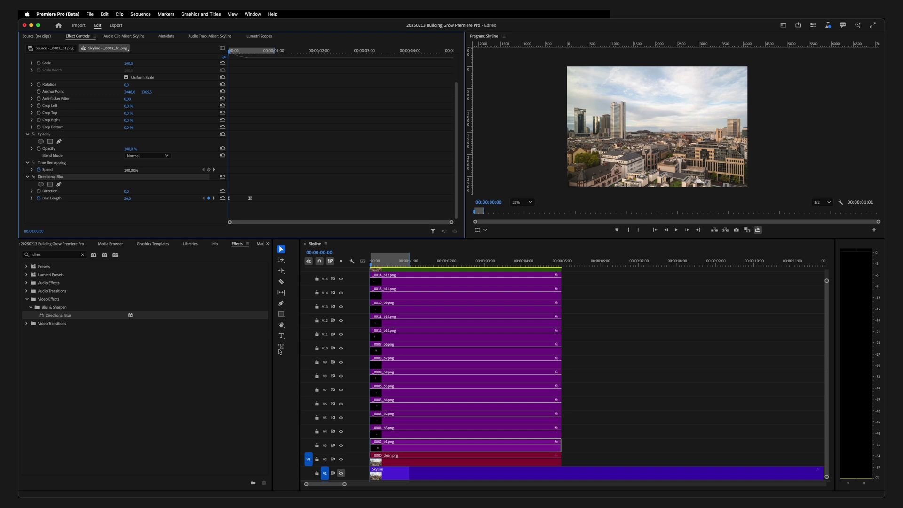
click(384, 434)
click(379, 263)
drag(379, 262, 359, 263)
key(super+v)
drag(228, 54, 252, 57)
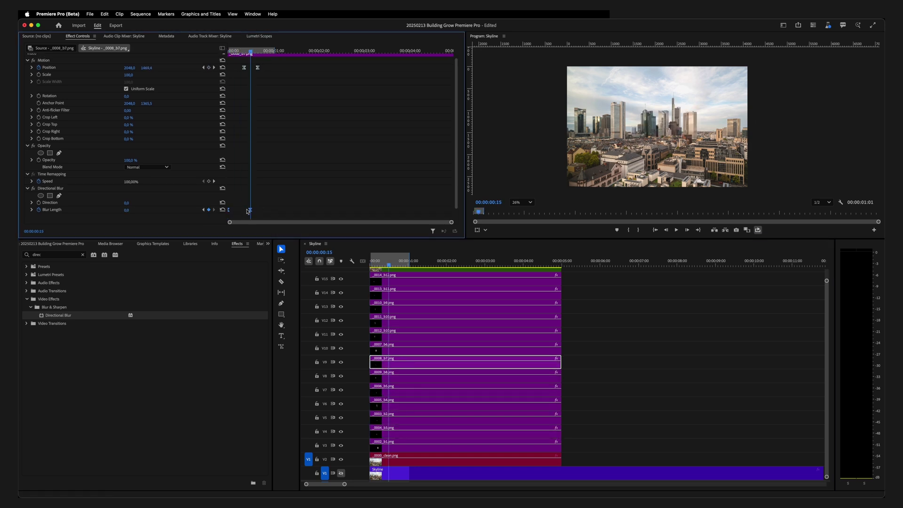
Paste the Directional Blur onto the remaining building clips up to _0014_b12.png, with blur keyframes matching each clip's Position keyframes.
click(395, 348)
click(395, 321)
click(395, 307)
click(395, 293)
click(395, 278)
click(380, 263)
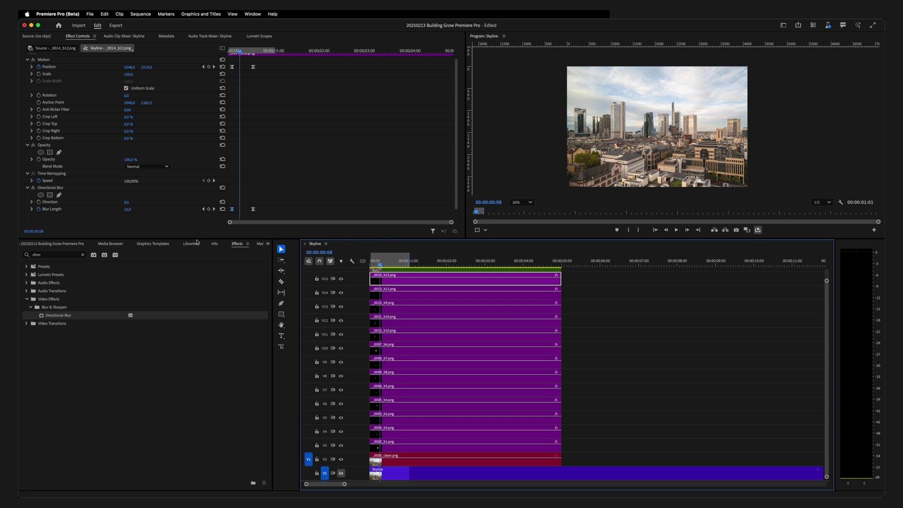
Create a new sequence from the Skyline sequence in the project.
click(63, 244)
click(63, 451)
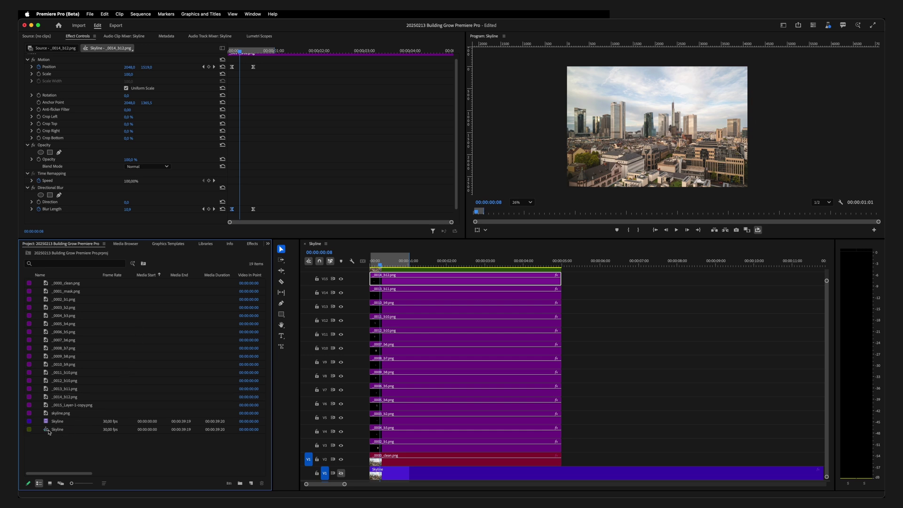
right_click(47, 431)
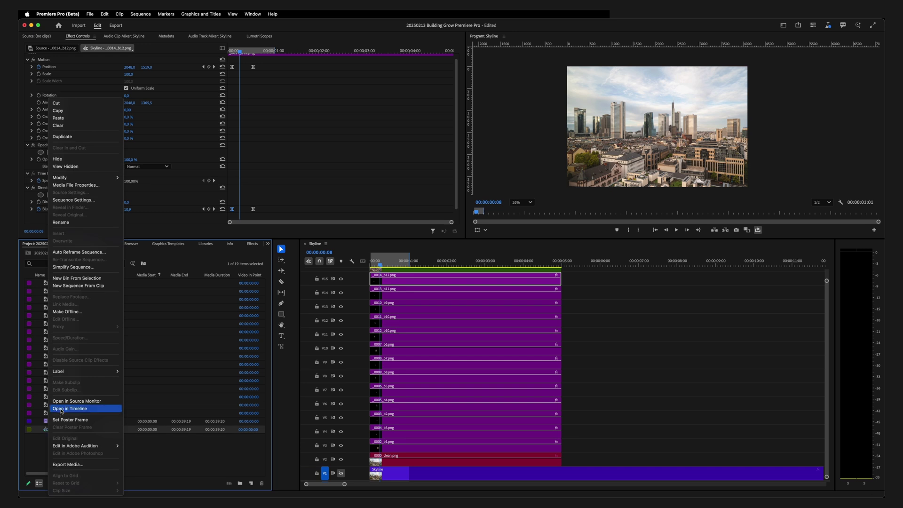
click(86, 288)
Create a 4096 x 2731 adjustment layer at 30 fps and place it on V2 at the start of the new sequence.
click(251, 483)
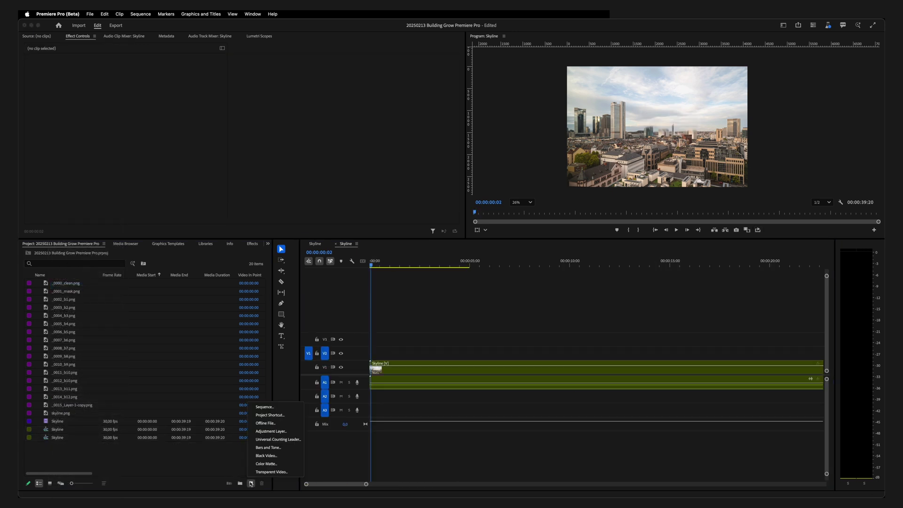
click(266, 432)
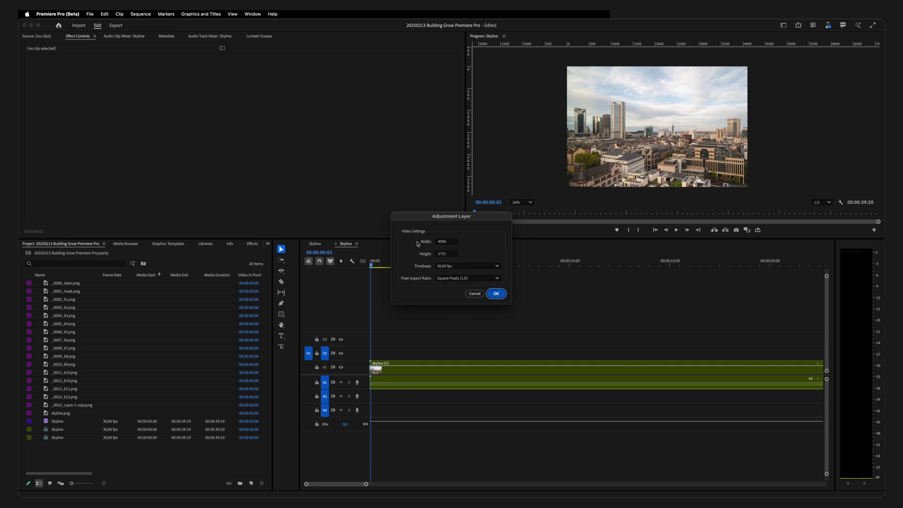
click(496, 293)
drag(50, 413, 358, 356)
click(377, 354)
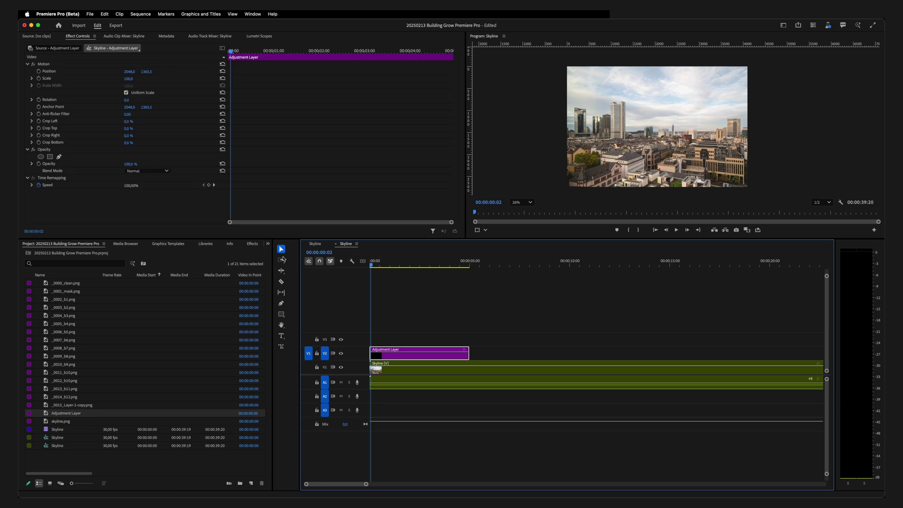
Apply Directional Blur to the adjustment layer and set its Blur Length to 20.
click(252, 244)
double_click(42, 315)
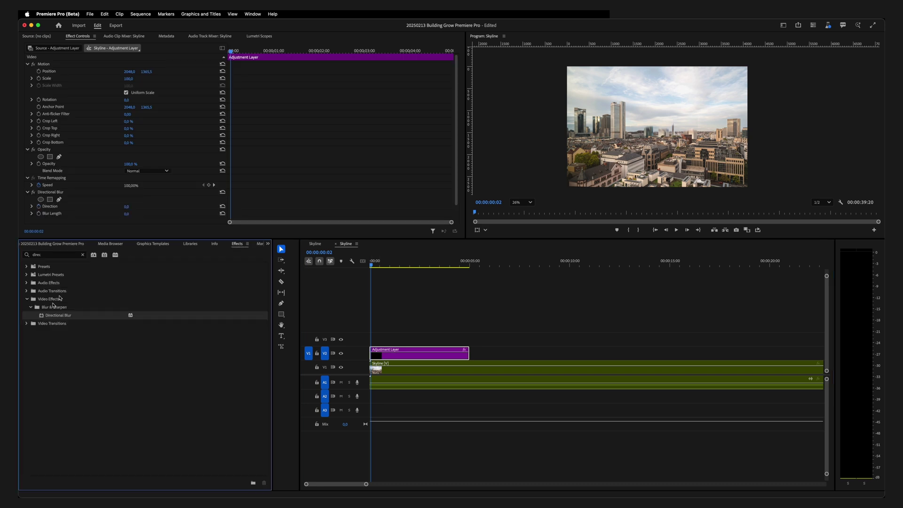
click(127, 214)
text(20)
key(Return)
Cut the adjustment layer at every frame from the sequence start up to 00:00:00:15, making one-frame pieces.
drag(366, 484, 303, 484)
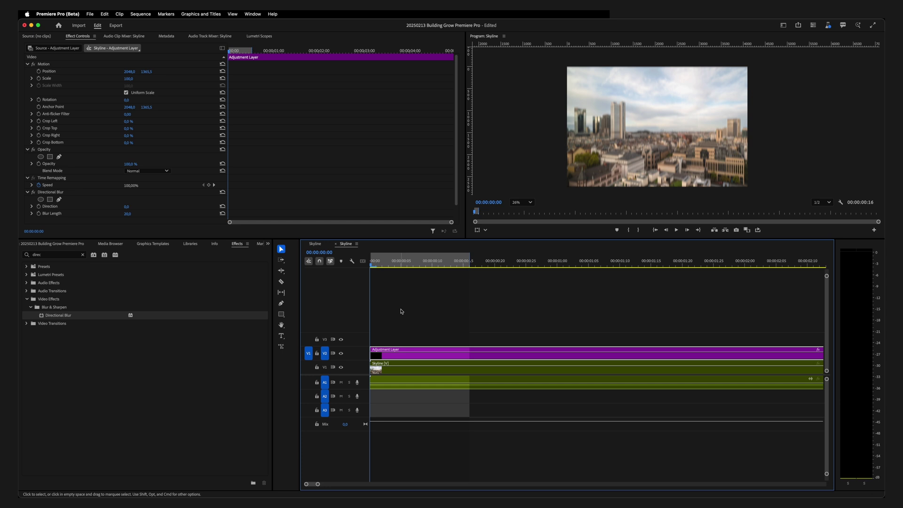
key(Right)
key(Right)
key(super+k)
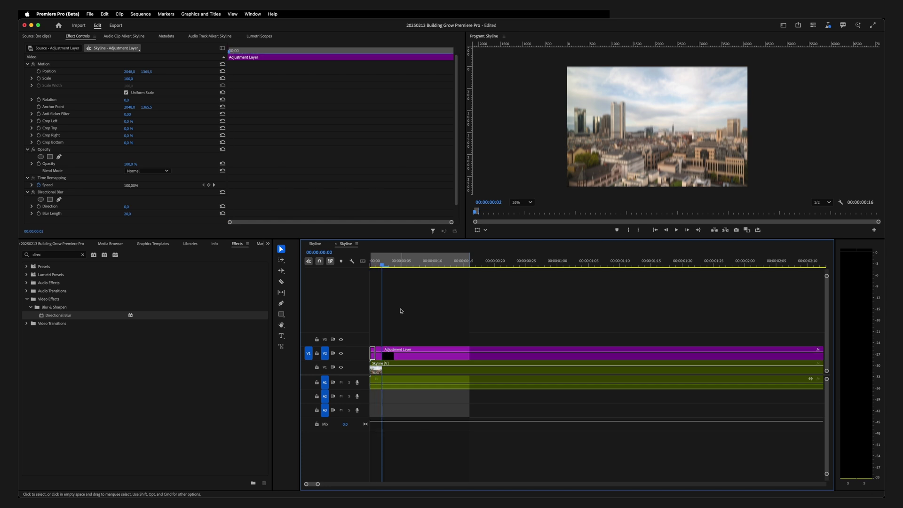
key(Right)
key(super+k)
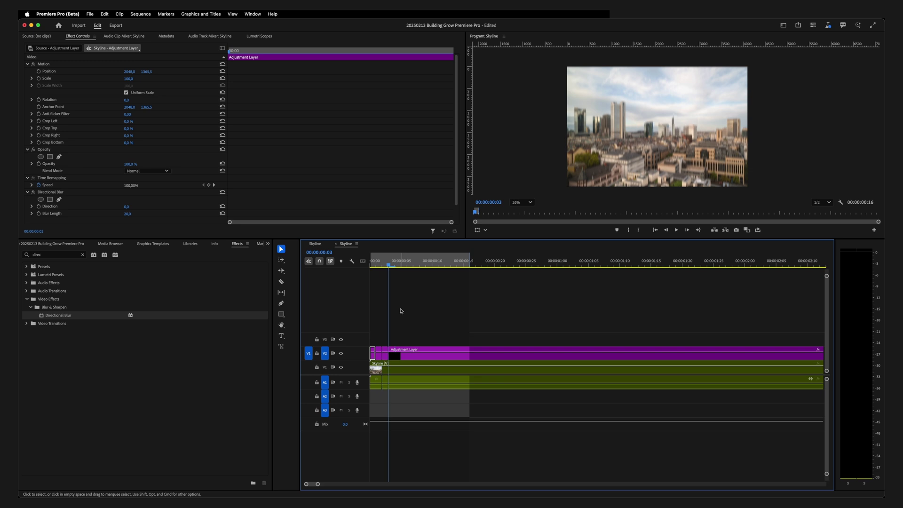
key(Right)
key(super+k)
key(Right)
key(super+k)
key(Right)
key(super+k)
key(Right)
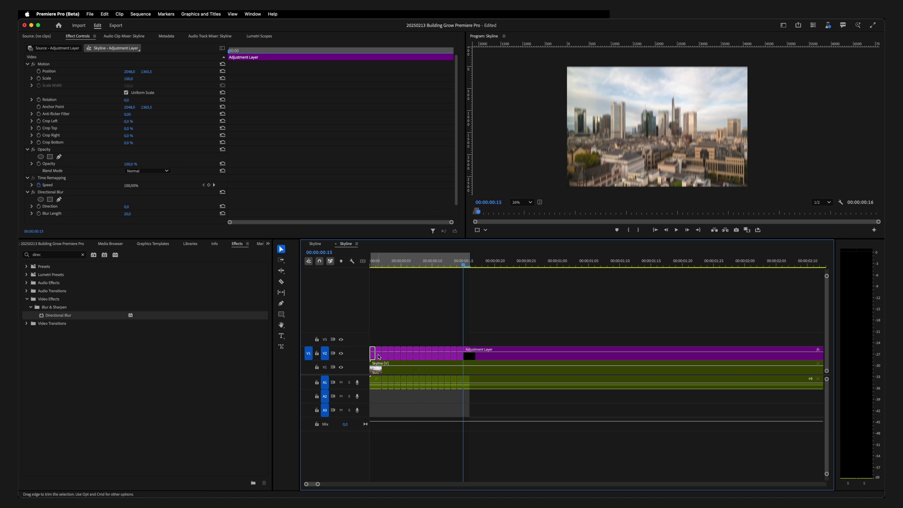
Delete every second one-frame piece of the adjustment layer and the long remainder after 00:00:00:15.
click(380, 356)
key(Delete)
click(392, 356)
key(Delete)
click(403, 356)
key(Delete)
click(417, 356)
key(Delete)
click(429, 356)
key(Delete)
click(443, 356)
key(Delete)
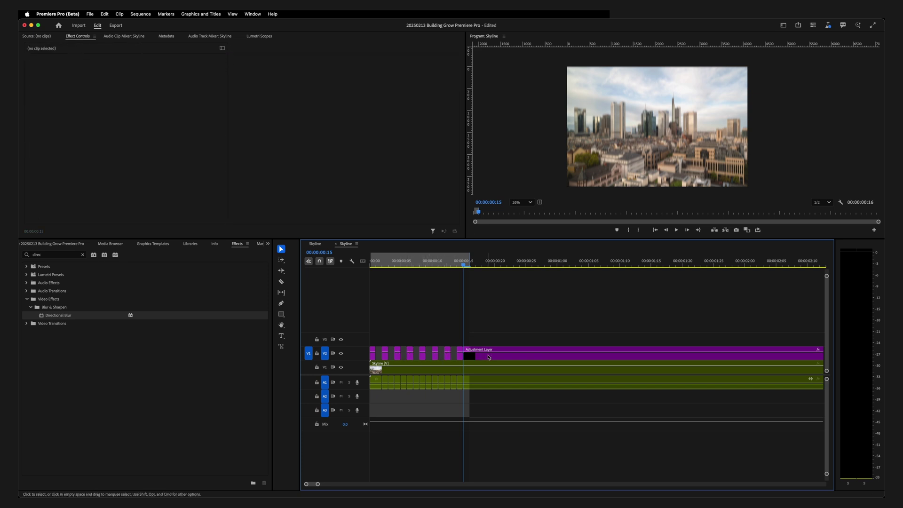
click(488, 357)
key(Delete)
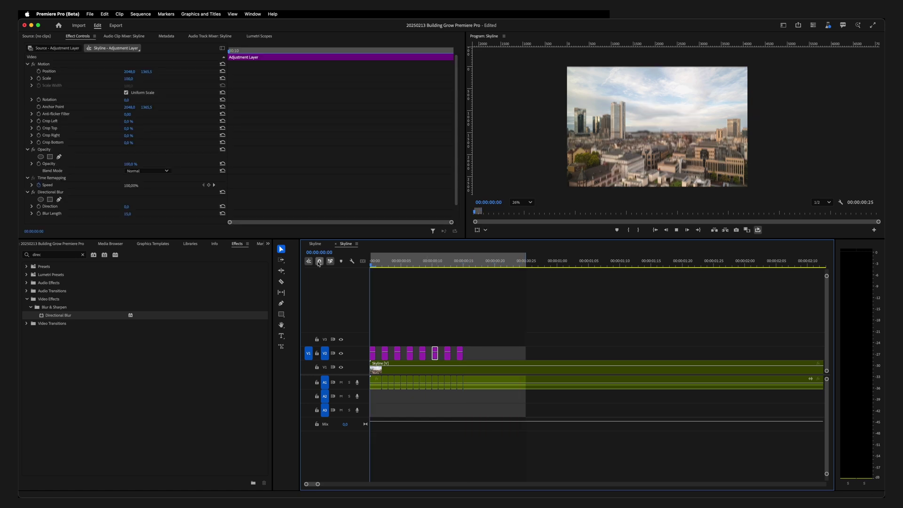